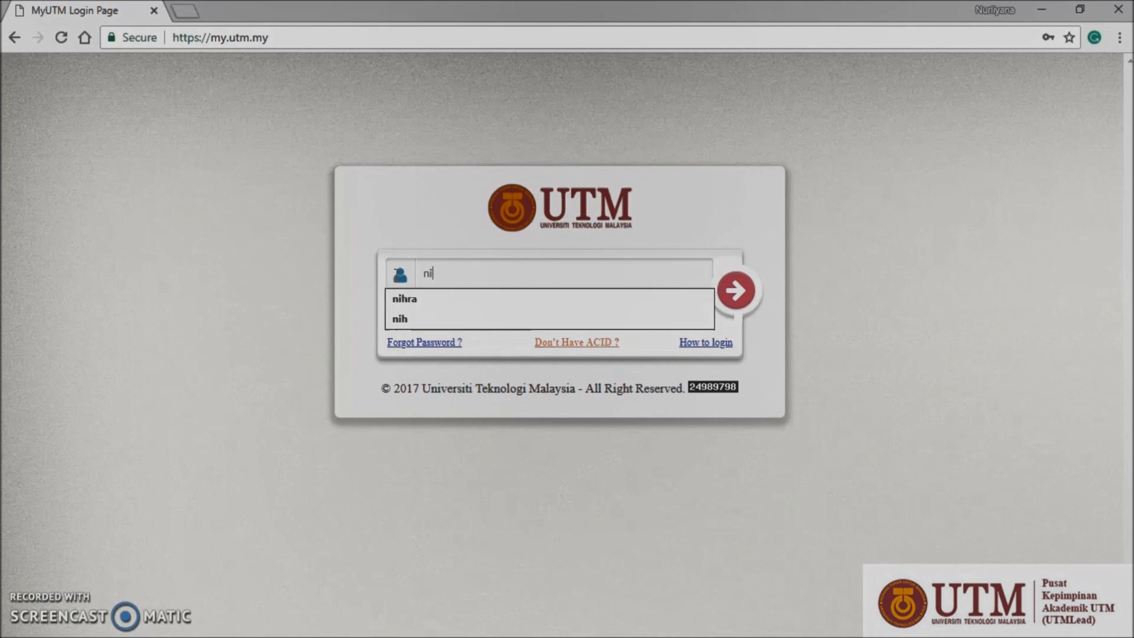
Step: Log in to MyUTM using the saved username suggestion and autofilled password
{"action": "key", "text": "Down"}
{"action": "key", "text": "Return"}
{"action": "key", "text": "Tab"}
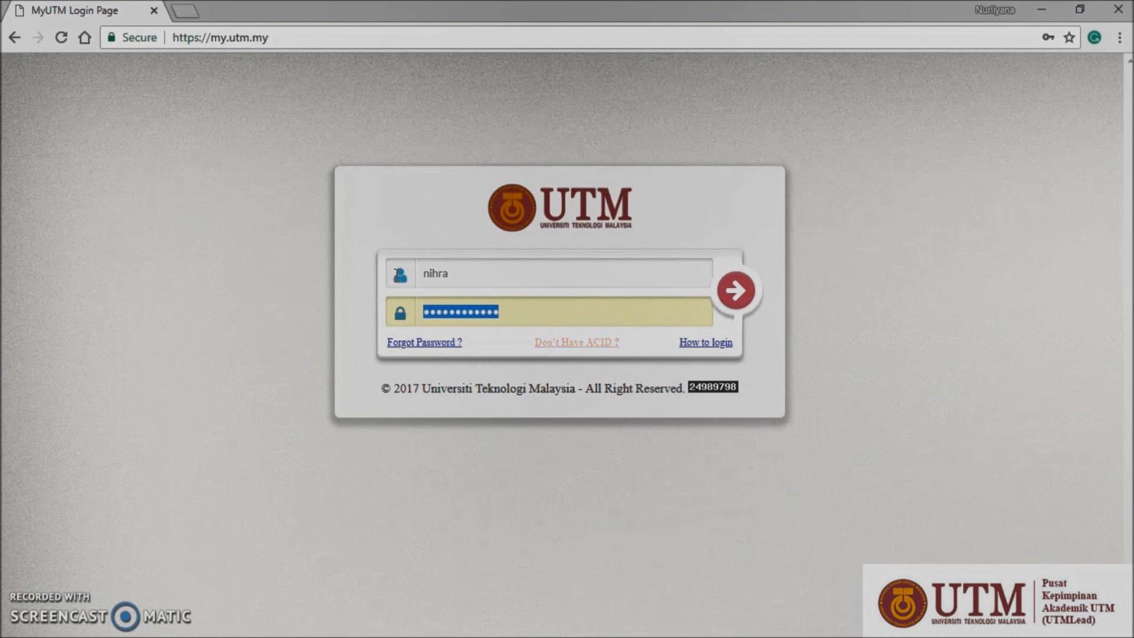
{"action": "type", "text": "•"}
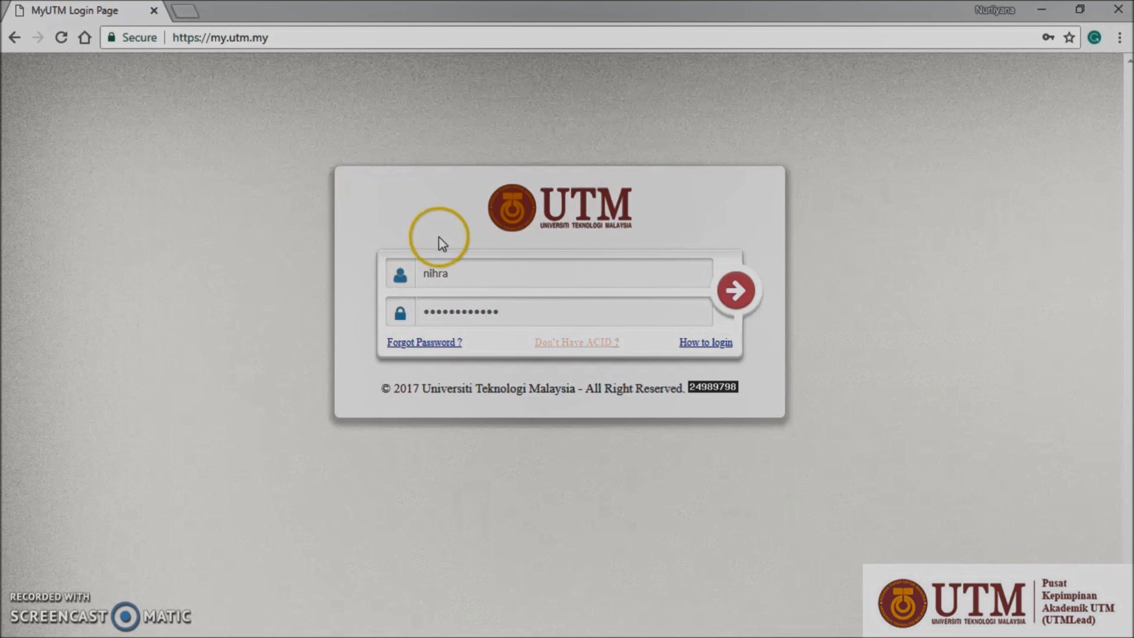
{"action": "left_click", "coordinate": [738, 289]}
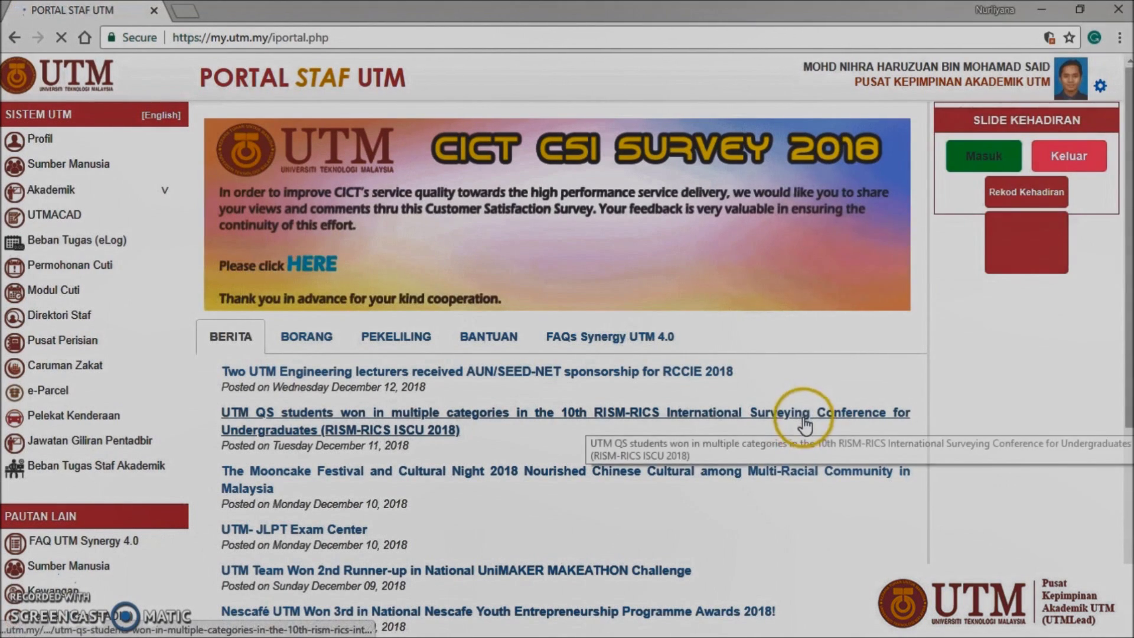
Step: From UTMACAD's Admin Dashboard, launch TESDCP to reach the MPPU1074 course file upload page
{"action": "left_click", "coordinate": [70, 216]}
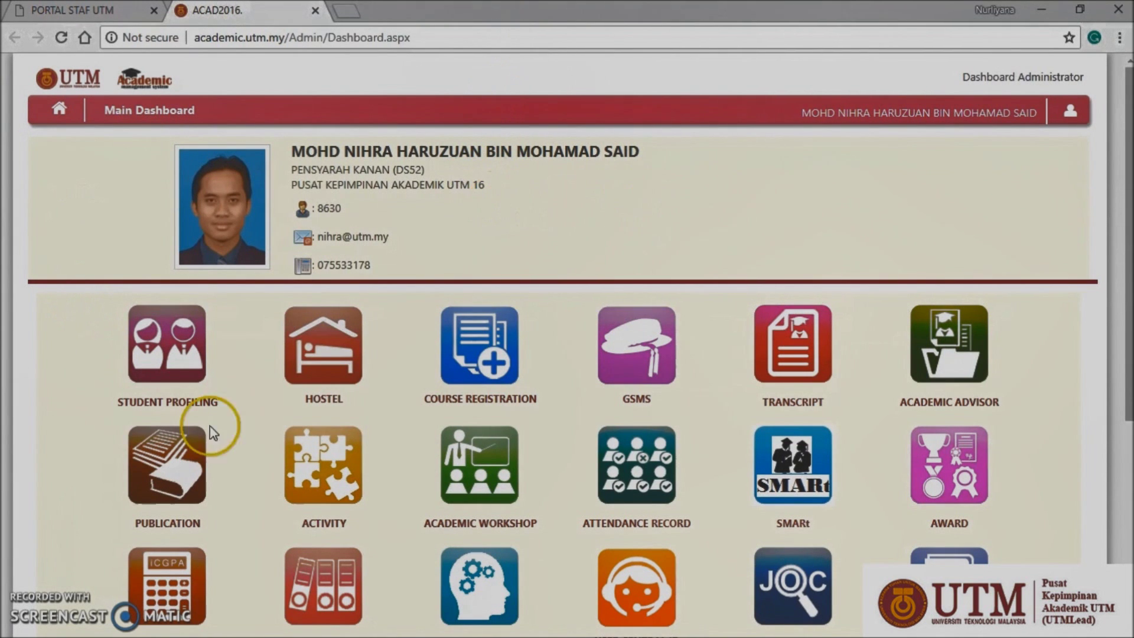
{"action": "left_click_drag", "start_coordinate": [1127, 329], "coordinate": [1127, 504]}
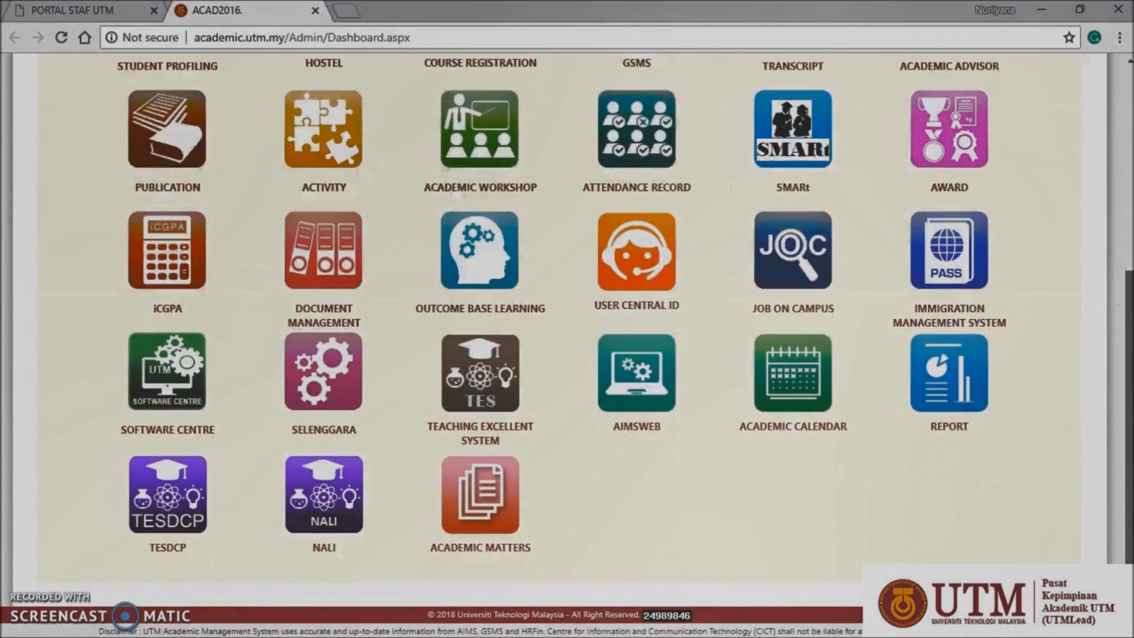
{"action": "left_click", "coordinate": [168, 495]}
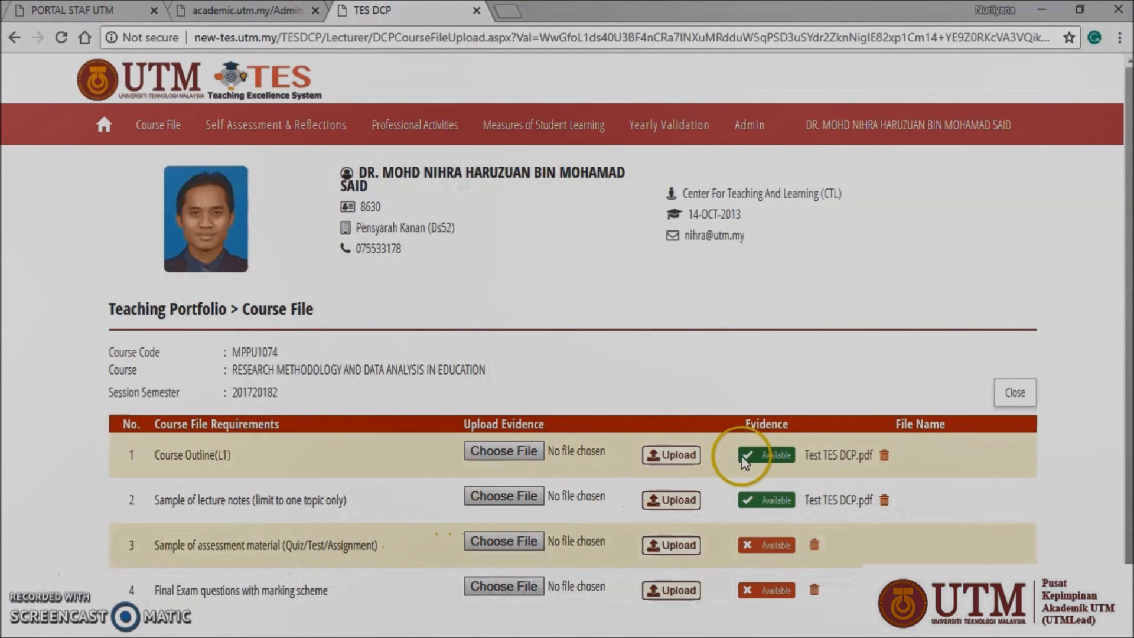
Step: Attach Test TES DCP.pdf to the assessment material row and confirm the upload success
{"action": "left_click", "coordinate": [777, 449]}
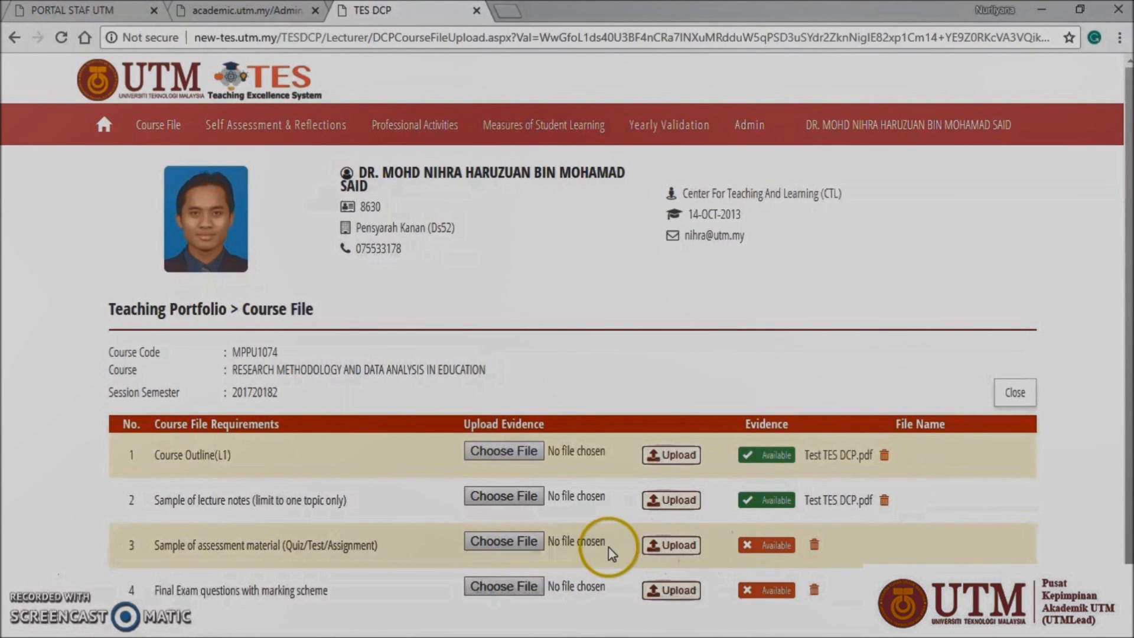
{"action": "left_click", "coordinate": [528, 552]}
{"action": "double_click", "coordinate": [802, 500]}
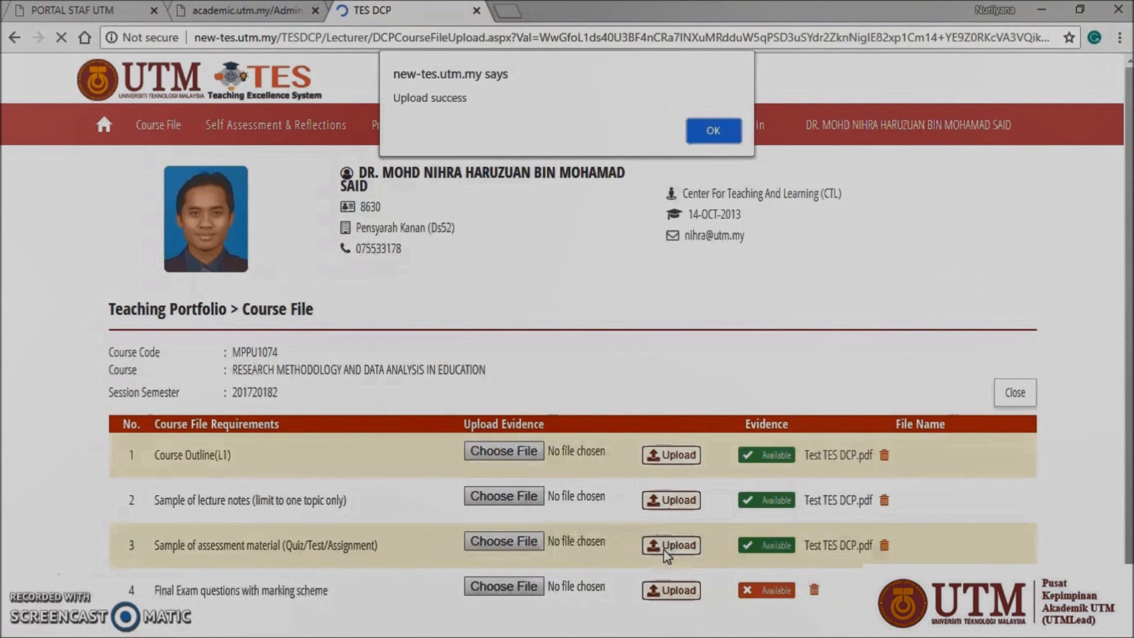
{"action": "left_click", "coordinate": [694, 131]}
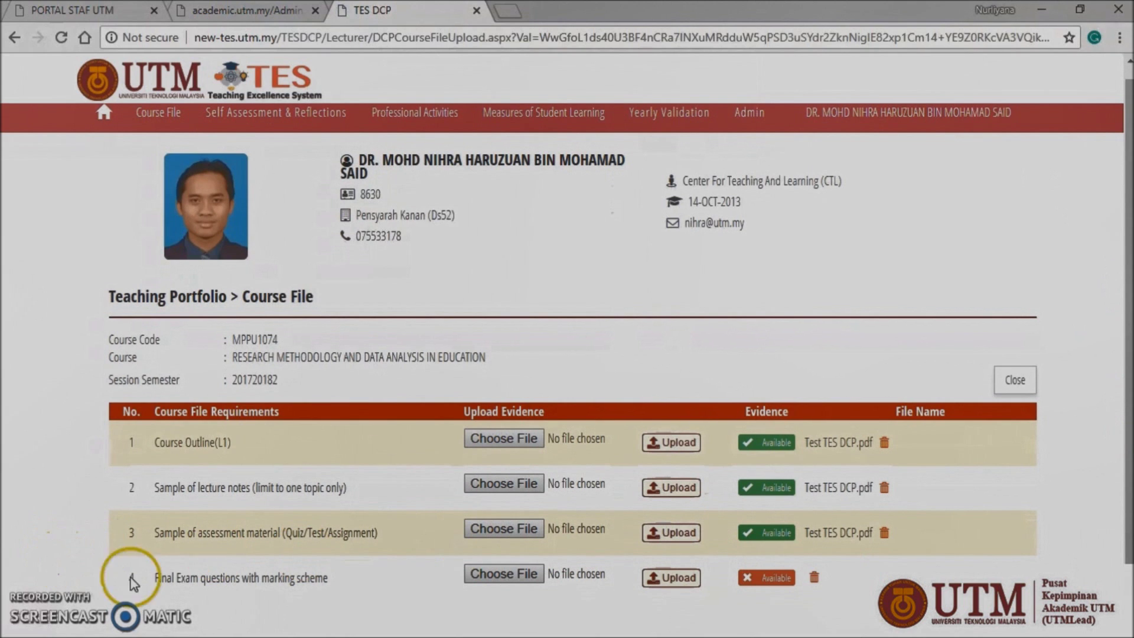
Step: Close the MPPU1074 course file and review MPPU1060's Course Assessment Report (CAR)
{"action": "left_click", "coordinate": [1012, 391]}
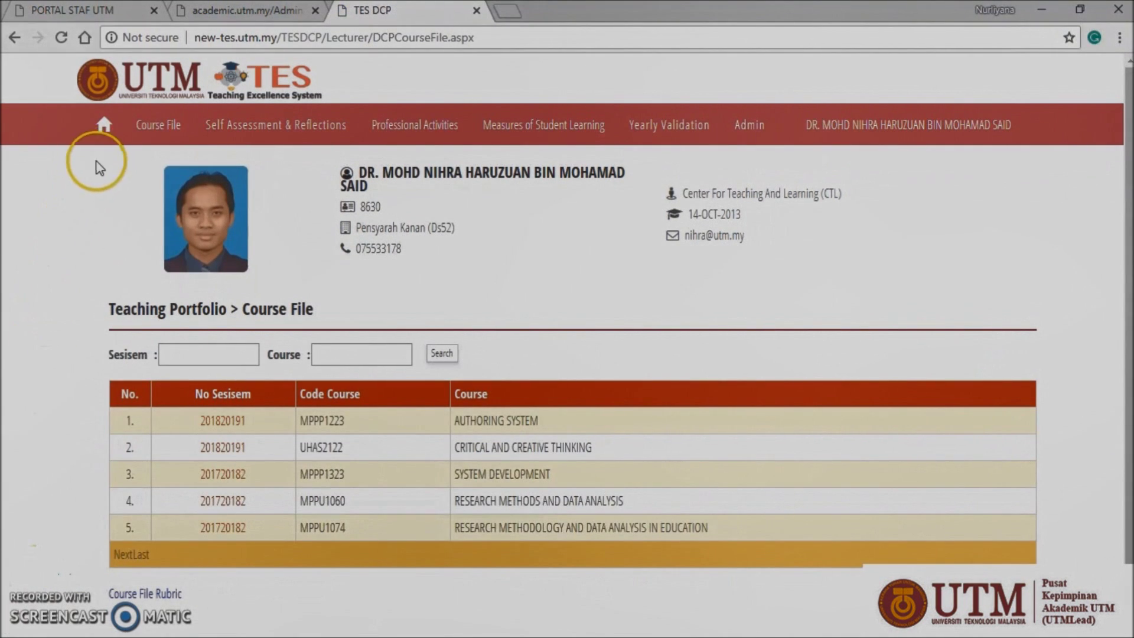
{"action": "left_click", "coordinate": [151, 127]}
{"action": "left_click", "coordinate": [270, 184]}
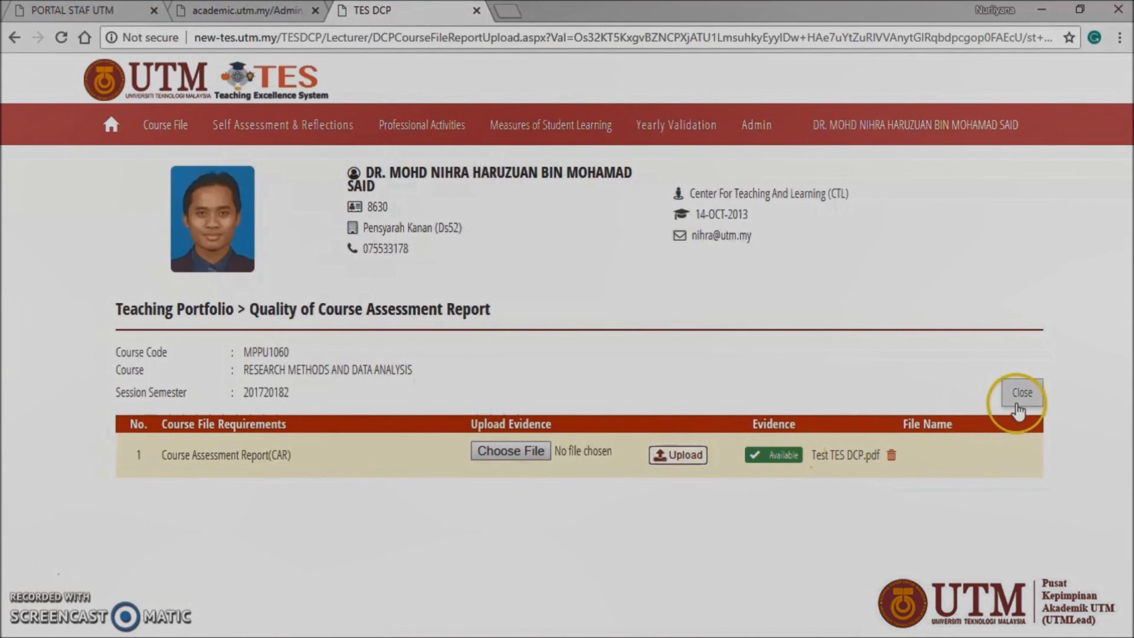
{"action": "left_click", "coordinate": [1020, 393]}
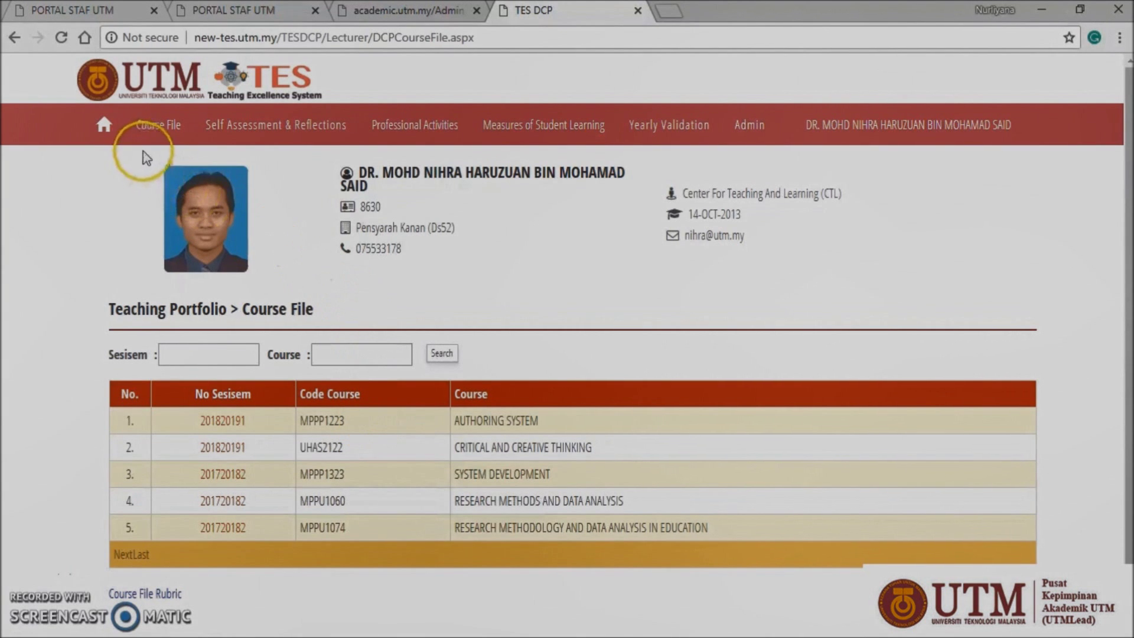
Step: Add a new Self-Assessment & Reflection entry with the year set to 2018
{"action": "mouse_move", "coordinate": [196, 131]}
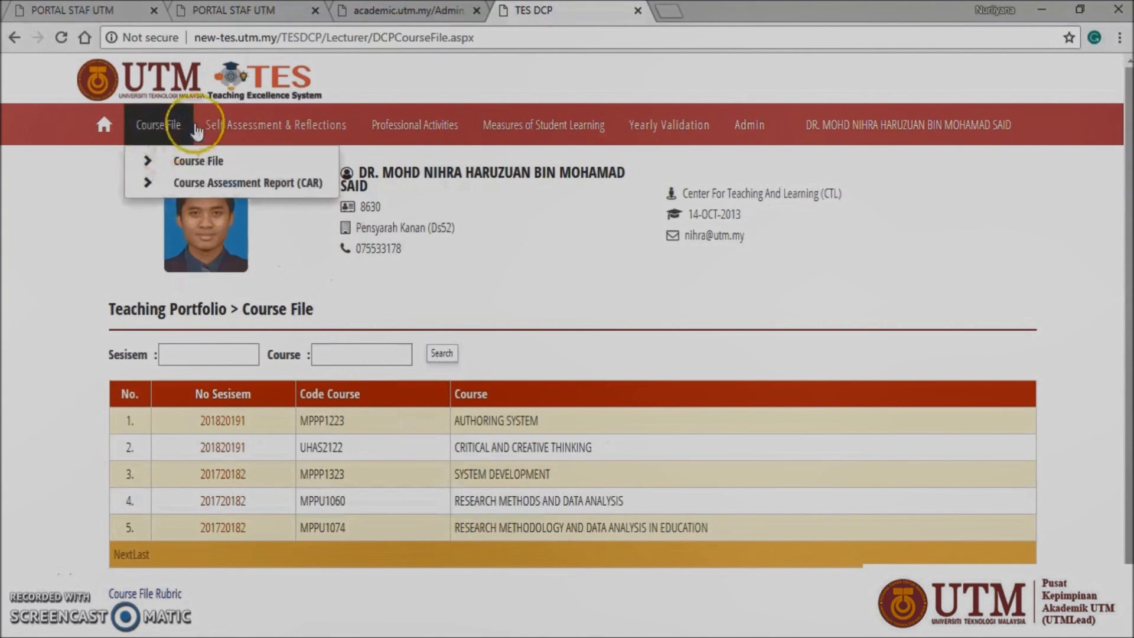
{"action": "left_click", "coordinate": [278, 132]}
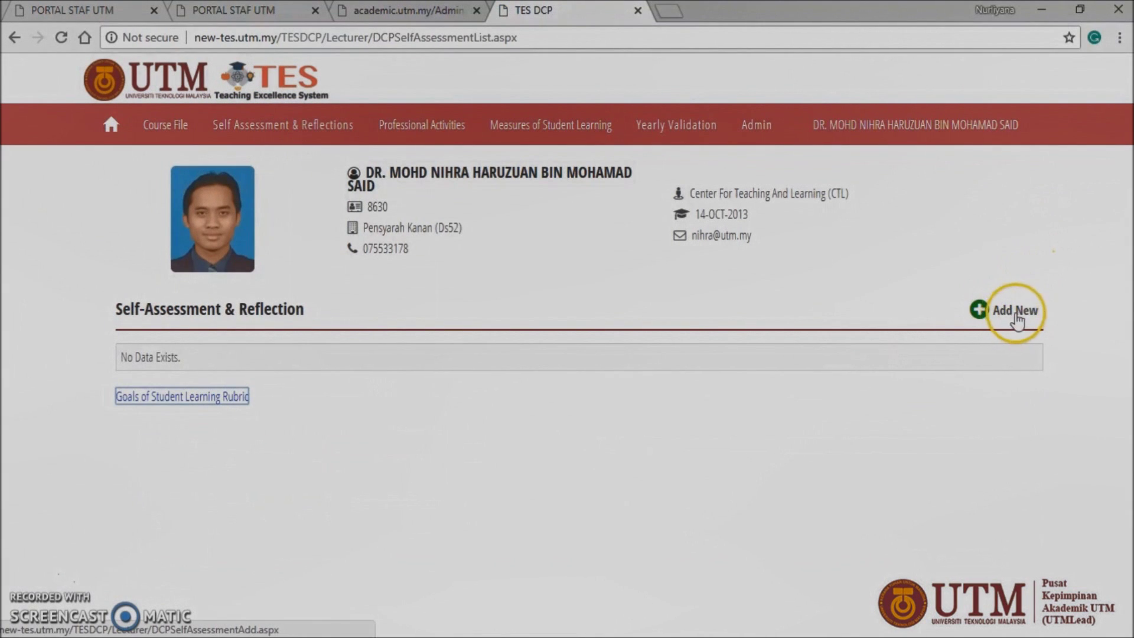
{"action": "left_click", "coordinate": [1009, 319]}
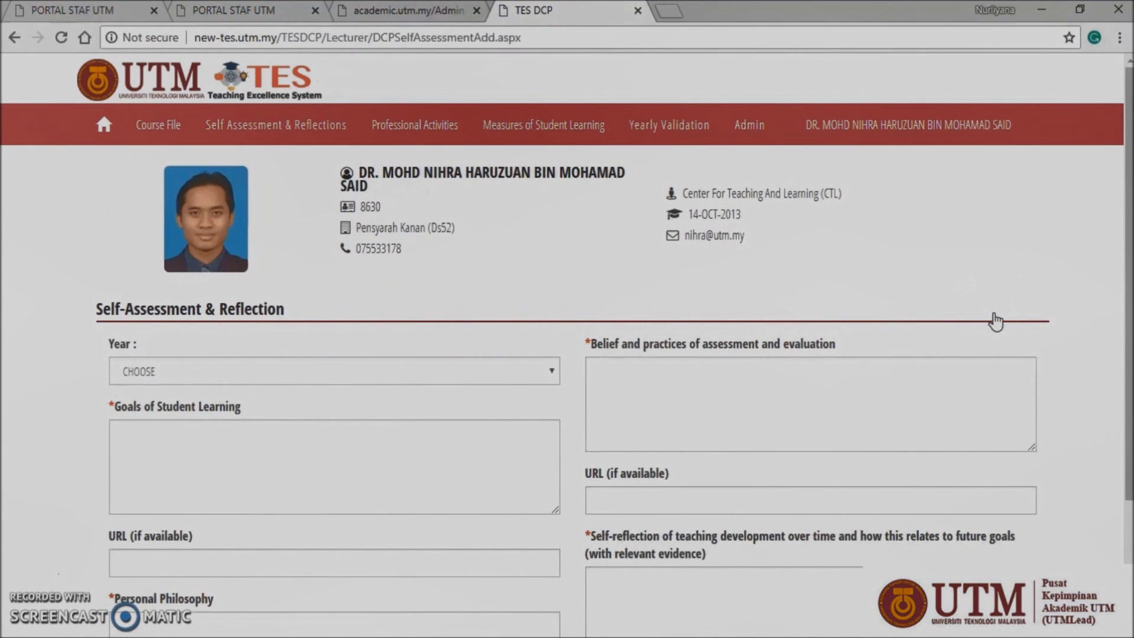
{"action": "left_click", "coordinate": [431, 373]}
{"action": "left_click", "coordinate": [415, 411]}
{"action": "left_click", "coordinate": [385, 438]}
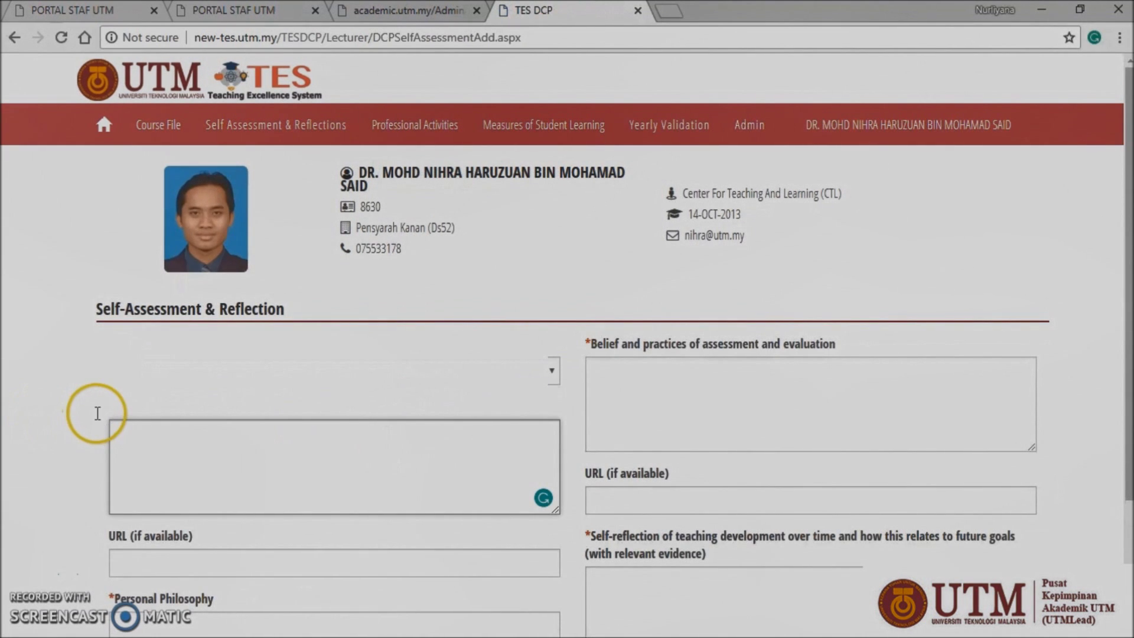
Step: Highlight the Goals of Student Learning, URL and Belief and practices field labels
{"action": "left_click_drag", "start_coordinate": [111, 411], "coordinate": [186, 407]}
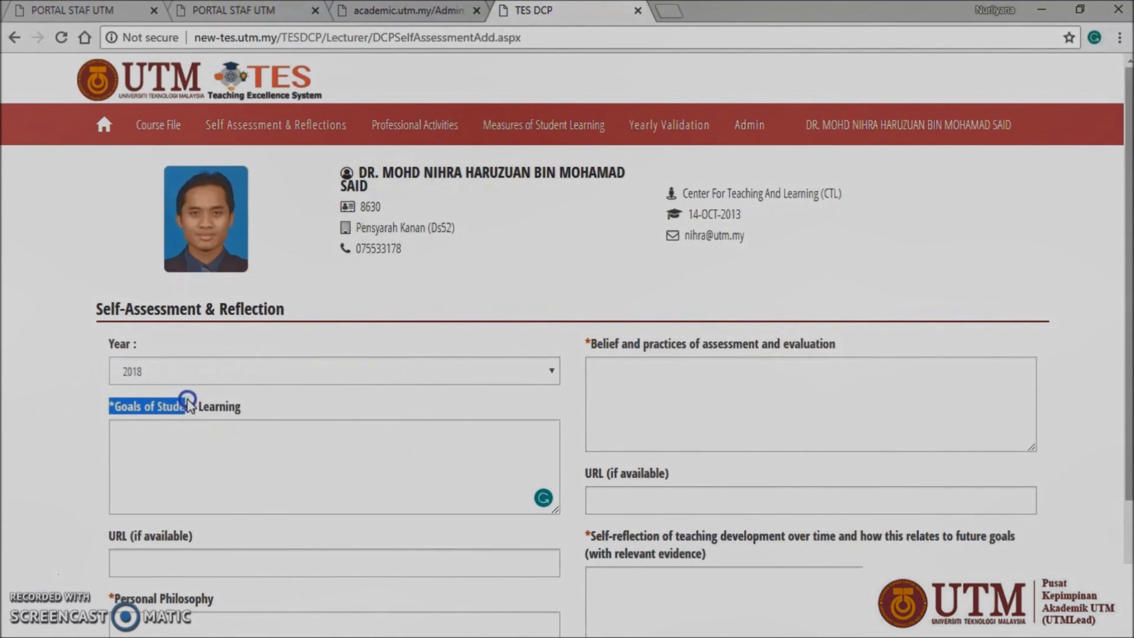
{"action": "left_click", "coordinate": [266, 416]}
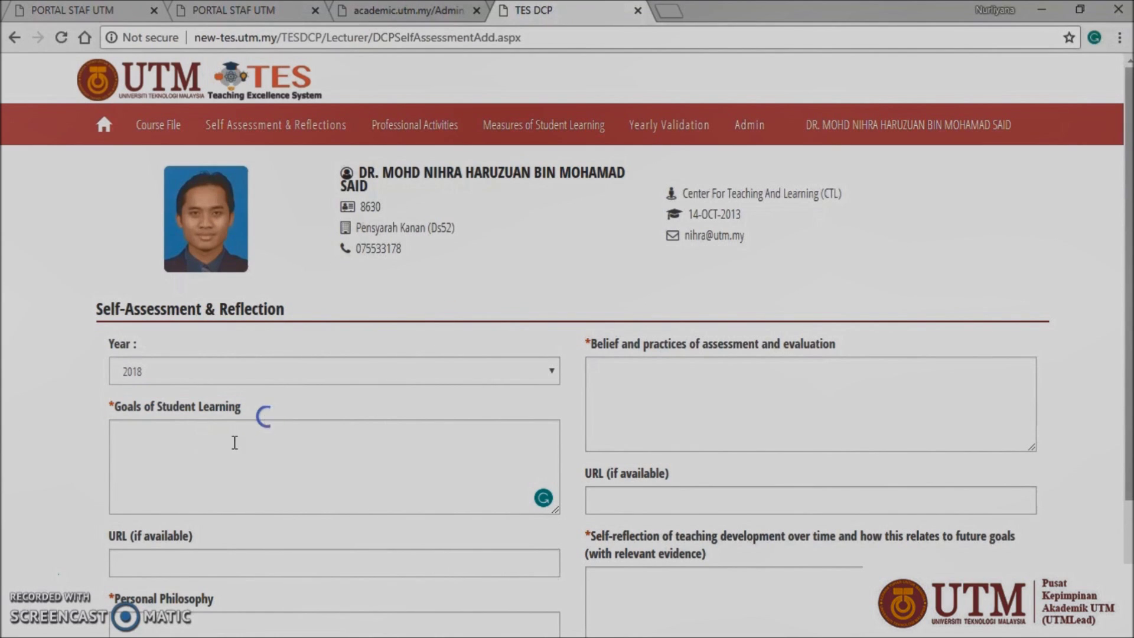
{"action": "left_click_drag", "start_coordinate": [104, 541], "coordinate": [191, 540]}
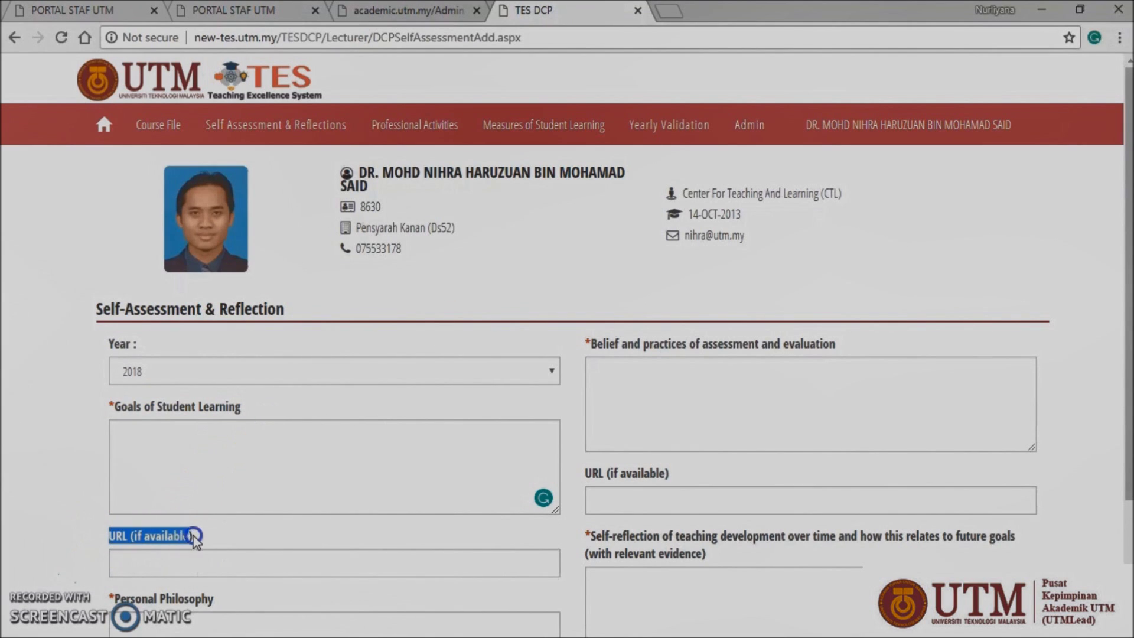
{"action": "left_click", "coordinate": [214, 539]}
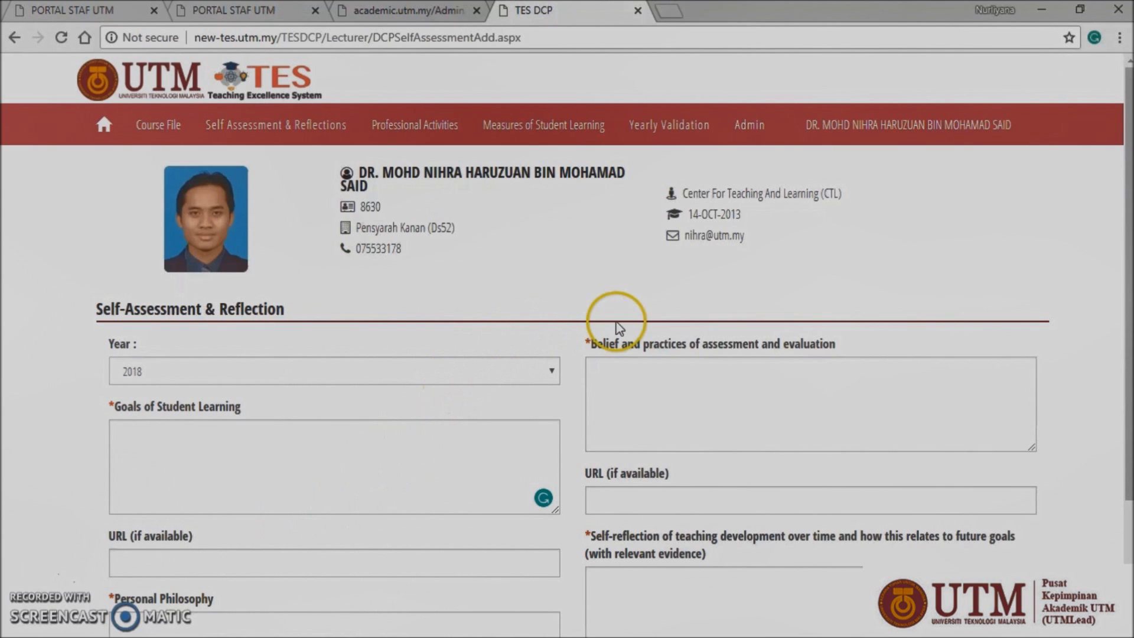
{"action": "left_click_drag", "start_coordinate": [588, 343], "coordinate": [849, 353]}
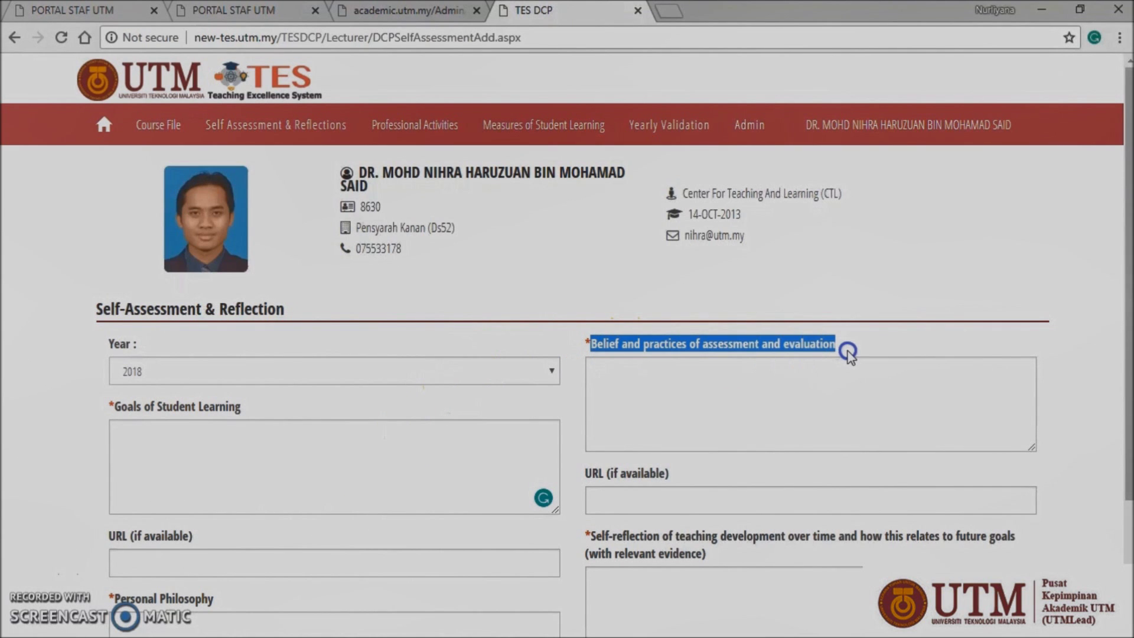
{"action": "left_click_drag", "start_coordinate": [1129, 292], "coordinate": [1129, 479]}
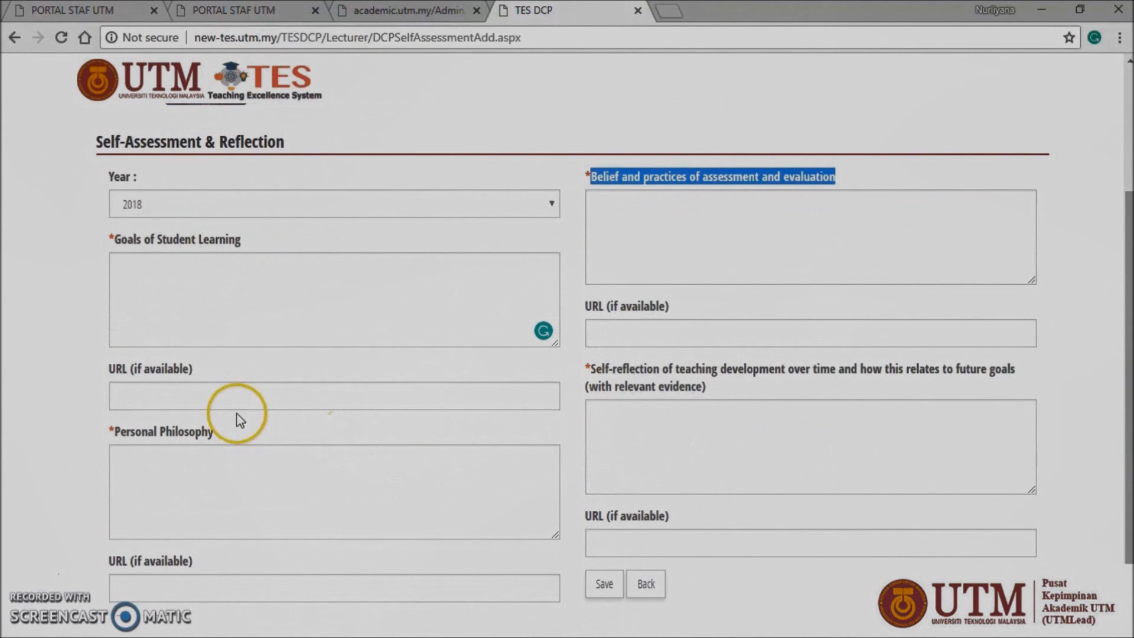
Step: Highlight the Personal Philosophy and Self-reflection field labels to explain them
{"action": "left_click", "coordinate": [113, 433]}
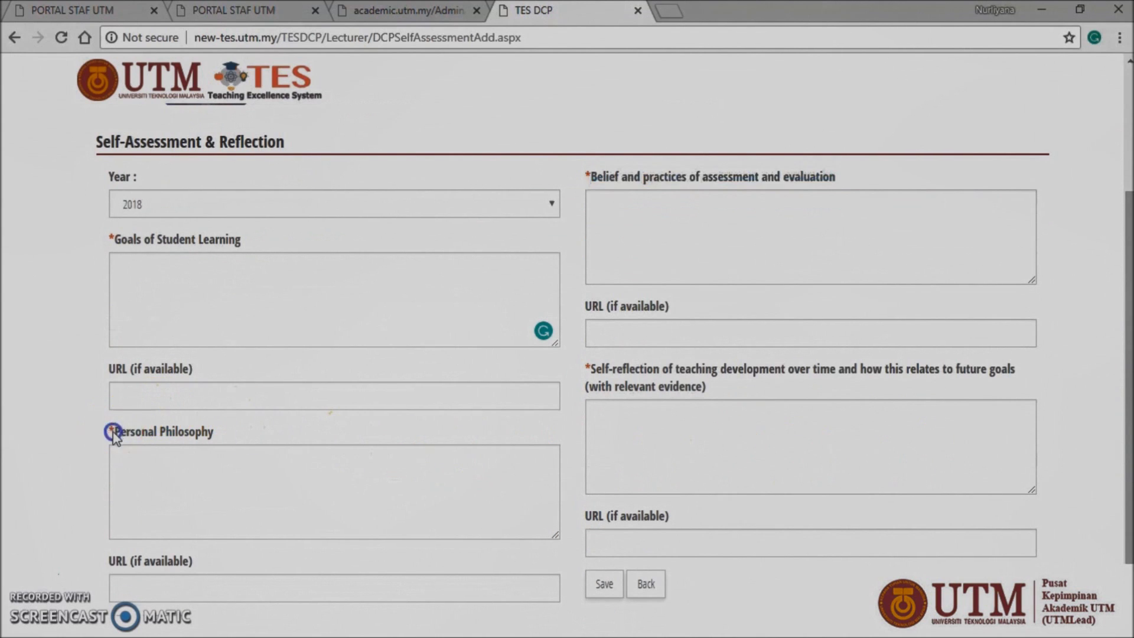
{"action": "left_click", "coordinate": [228, 436]}
{"action": "left_click_drag", "start_coordinate": [591, 371], "coordinate": [703, 387]}
{"action": "left_click_drag", "start_coordinate": [796, 384], "coordinate": [996, 389]}
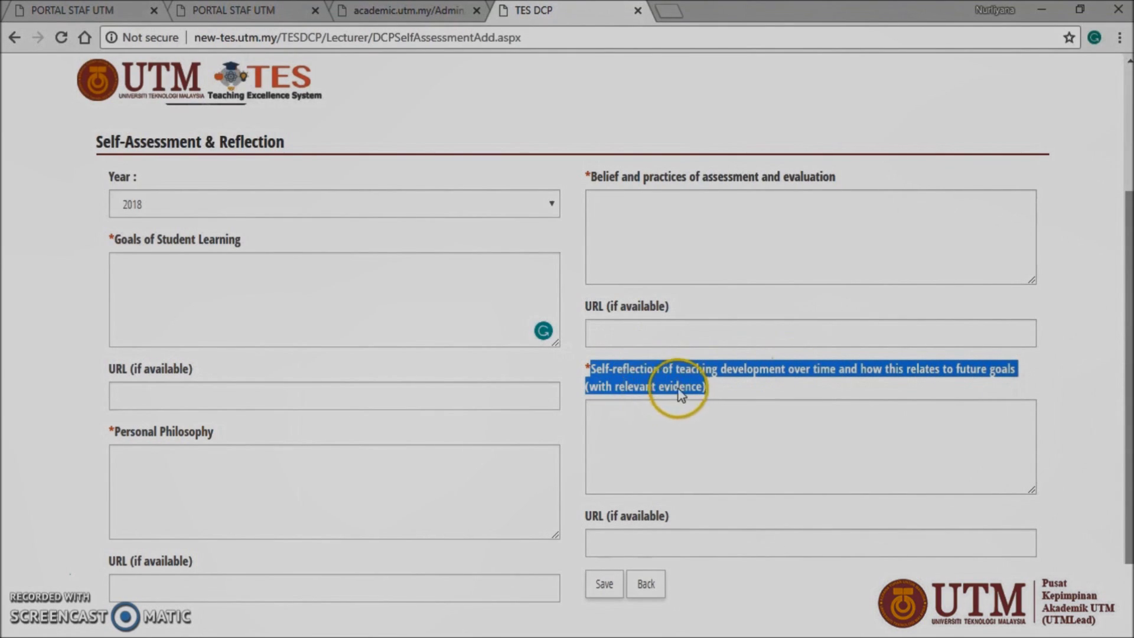
{"action": "left_click", "coordinate": [587, 514]}
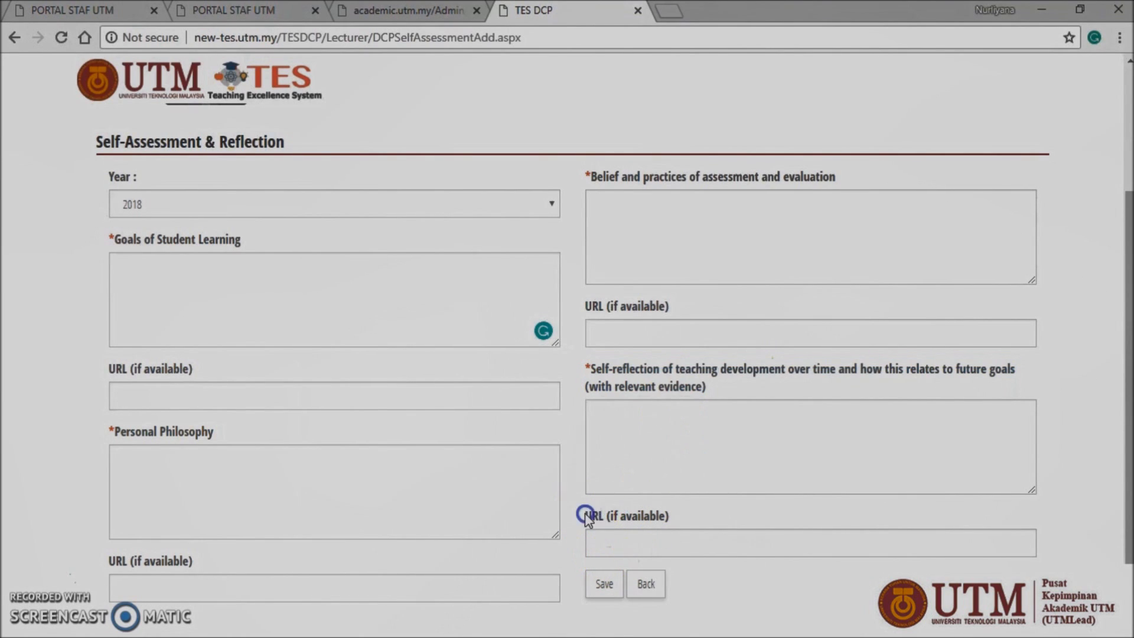
{"action": "left_click", "coordinate": [690, 511]}
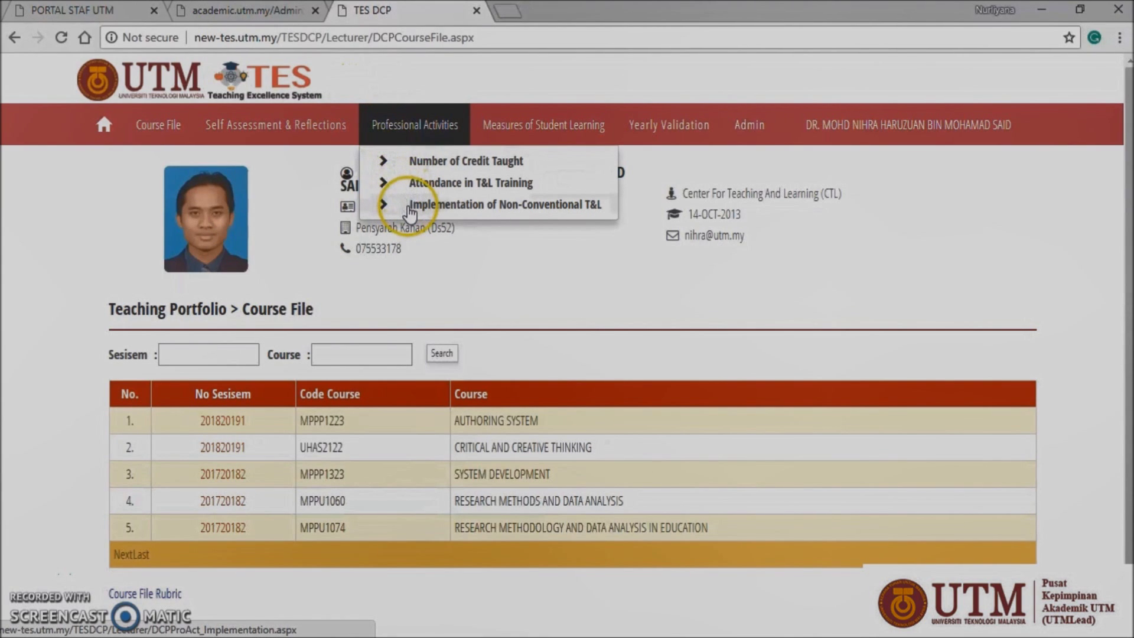
Step: Open the Implementation of Non-Conventional T&L form and set the year to 2018
{"action": "left_click", "coordinate": [410, 207]}
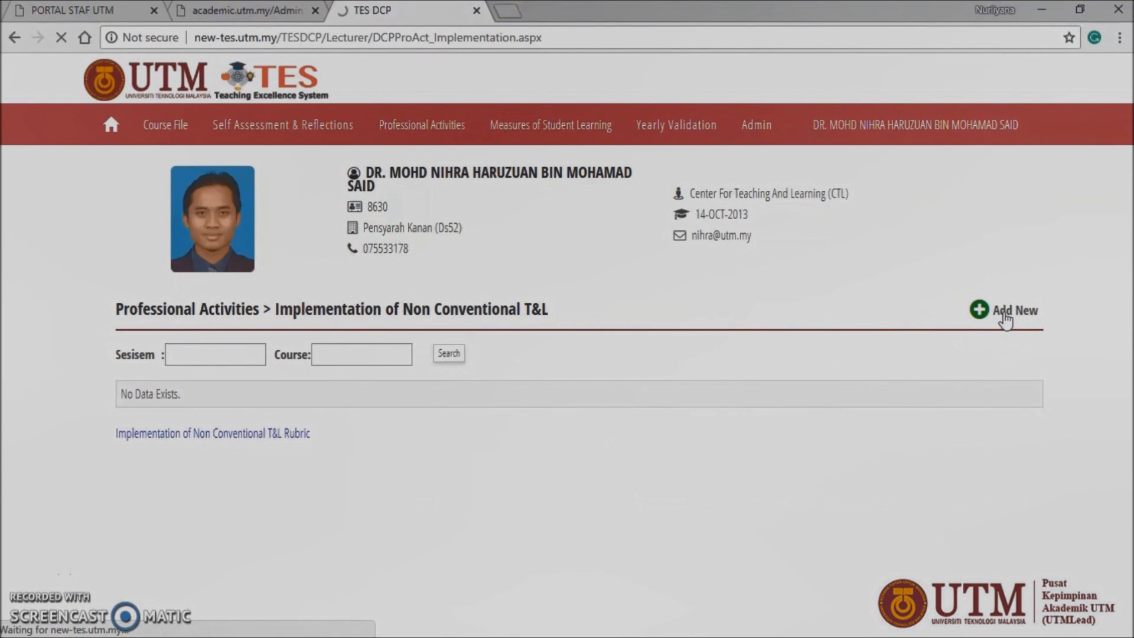
{"action": "left_click_drag", "start_coordinate": [1129, 278], "coordinate": [1129, 310]}
{"action": "left_click", "coordinate": [1002, 317]}
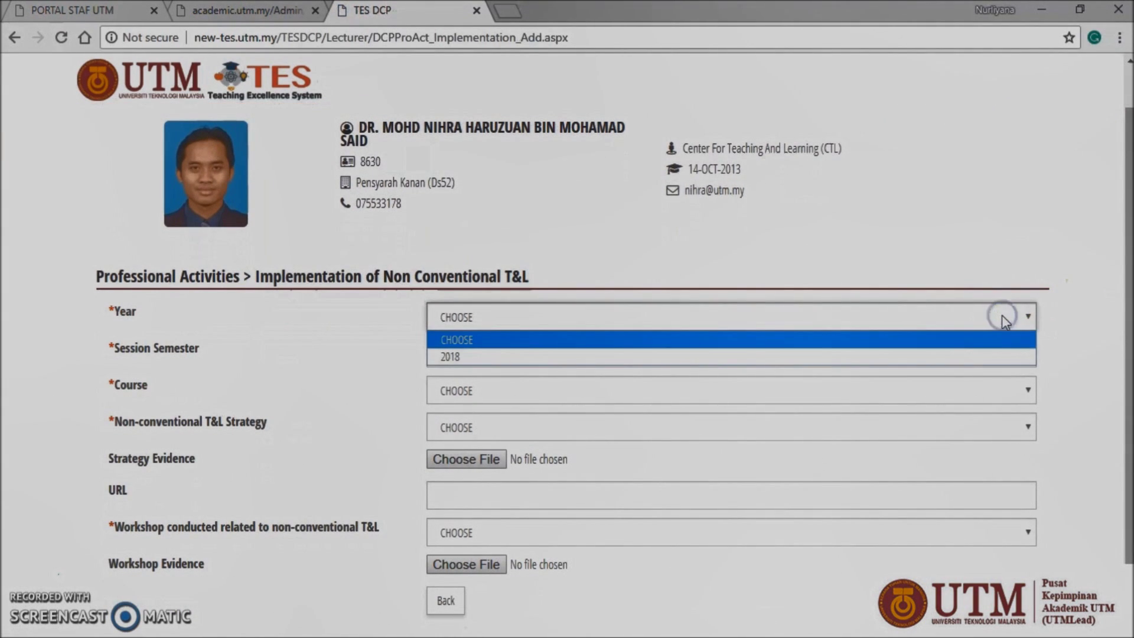
{"action": "left_click", "coordinate": [1003, 365]}
{"action": "left_click", "coordinate": [1001, 359]}
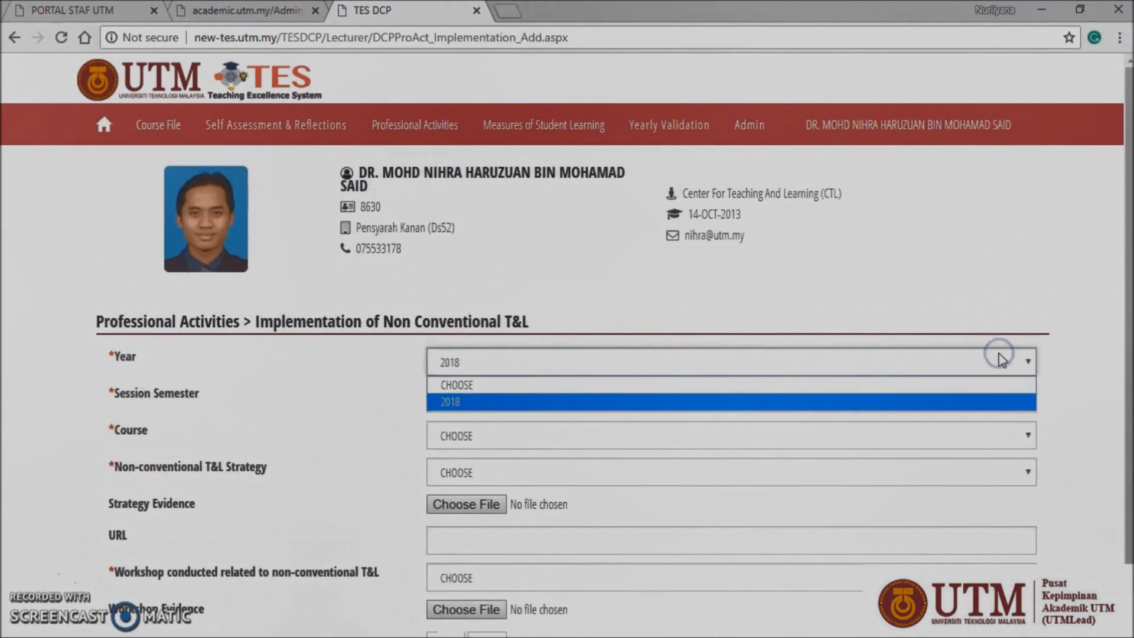
{"action": "left_click", "coordinate": [1070, 362]}
Step: Choose semester 201720181, course MPPU1060 and strategy 1-Case Study Teaching
{"action": "left_click", "coordinate": [1024, 398]}
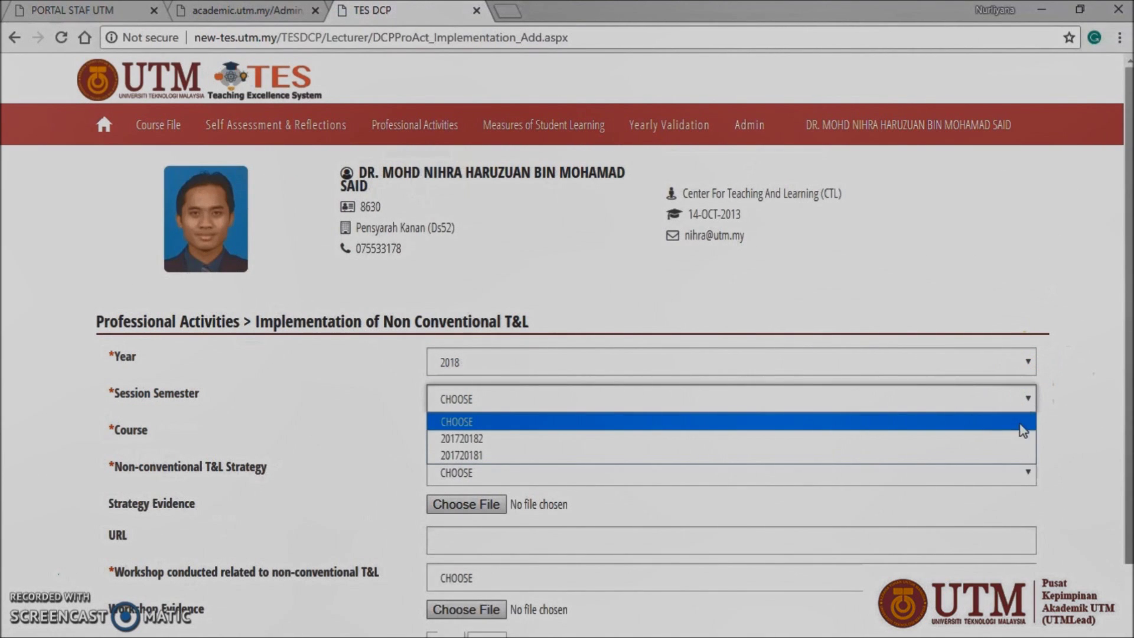
{"action": "left_click", "coordinate": [1022, 456]}
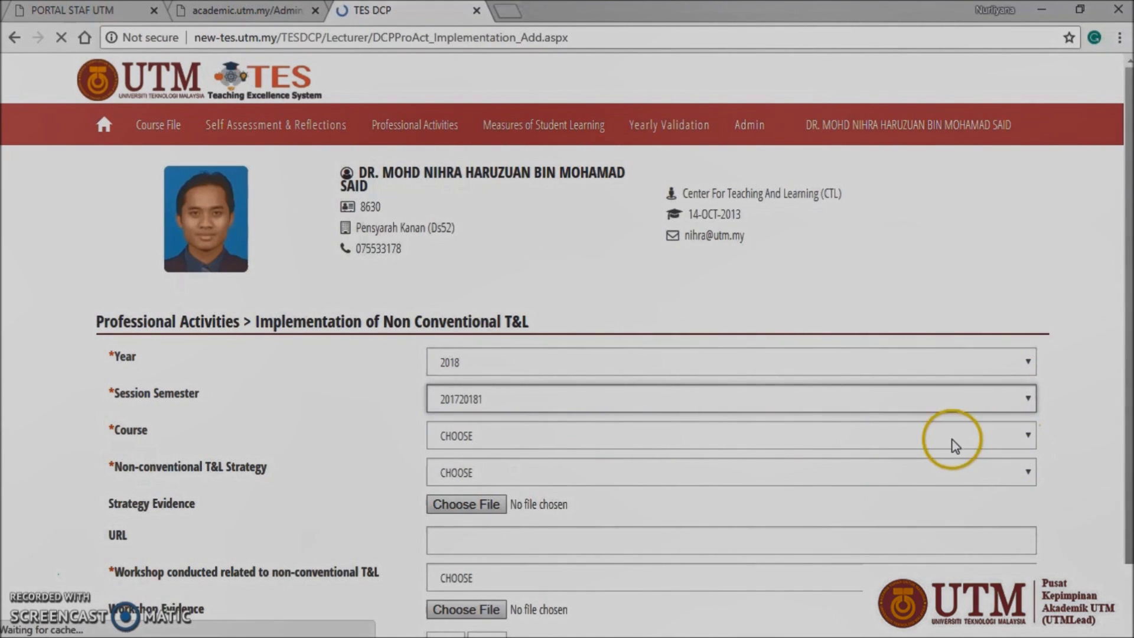
{"action": "left_click", "coordinate": [786, 438]}
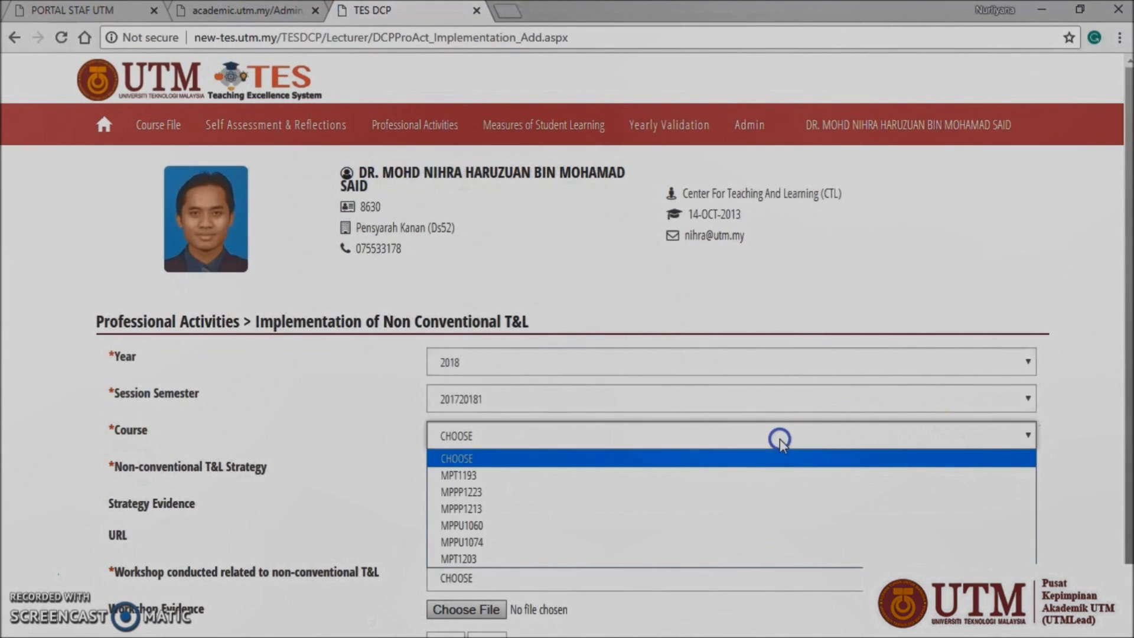
{"action": "left_click", "coordinate": [774, 525]}
{"action": "left_click", "coordinate": [722, 476]}
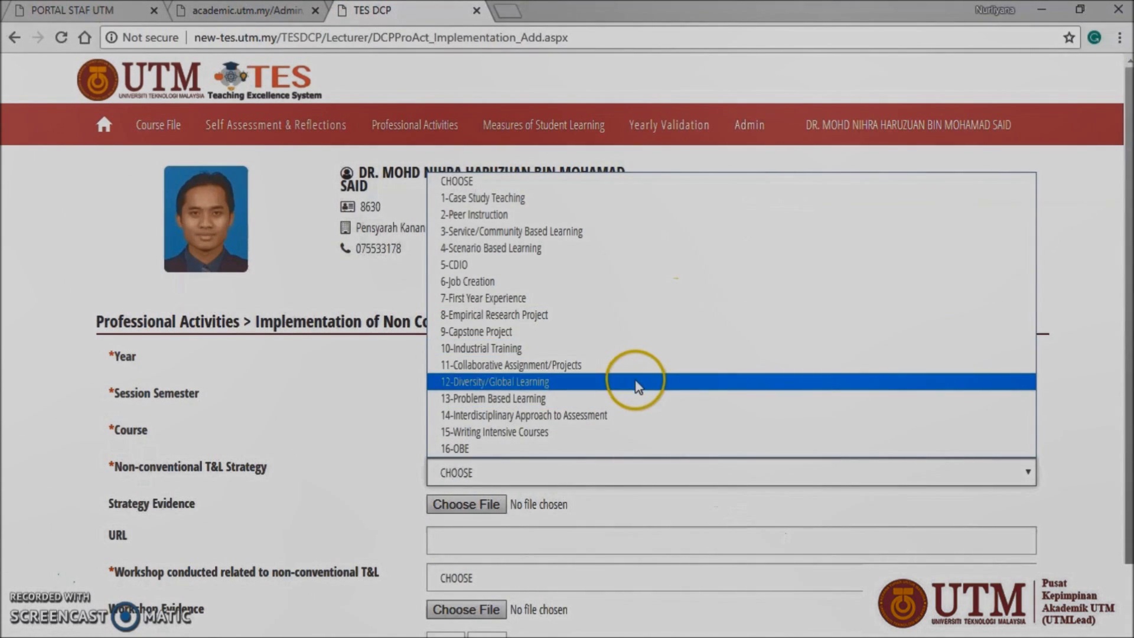
{"action": "left_click", "coordinate": [503, 198]}
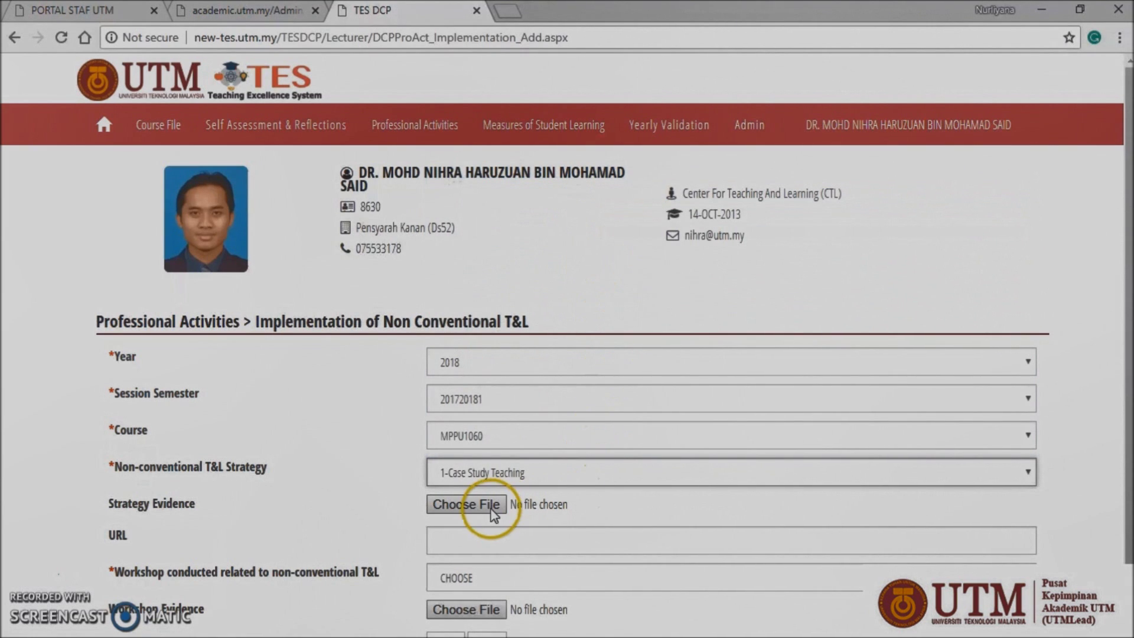
Step: Fill the evidence URL field and set the workshop level to Faculty
{"action": "left_click", "coordinate": [486, 534]}
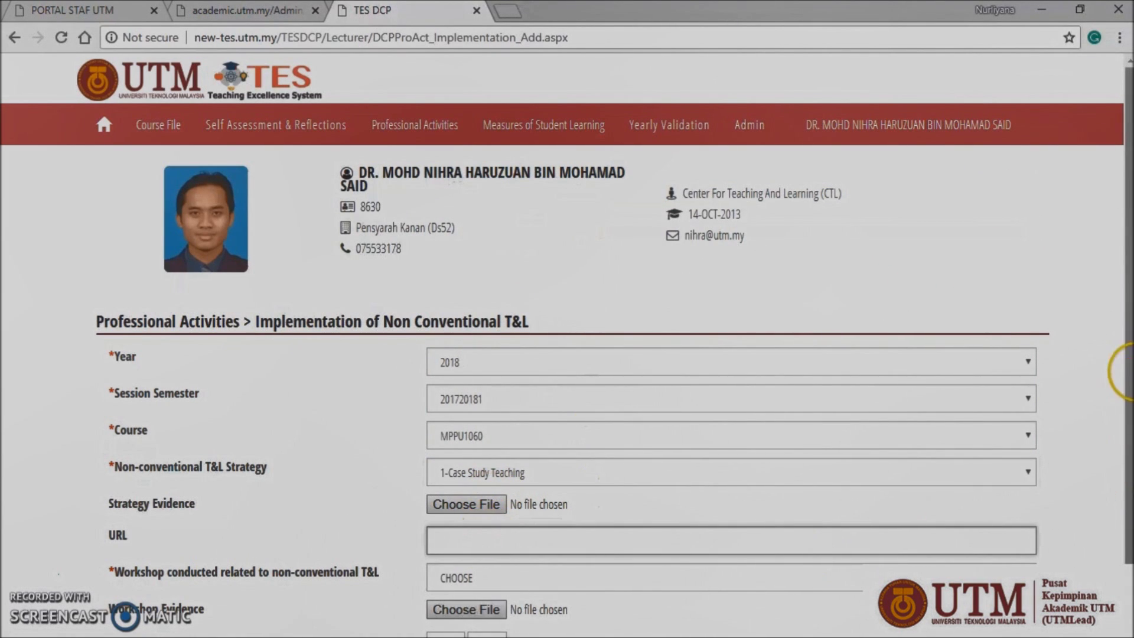
{"action": "scroll", "coordinate": [1129, 447], "scroll_direction": "down", "scroll_amount": 1}
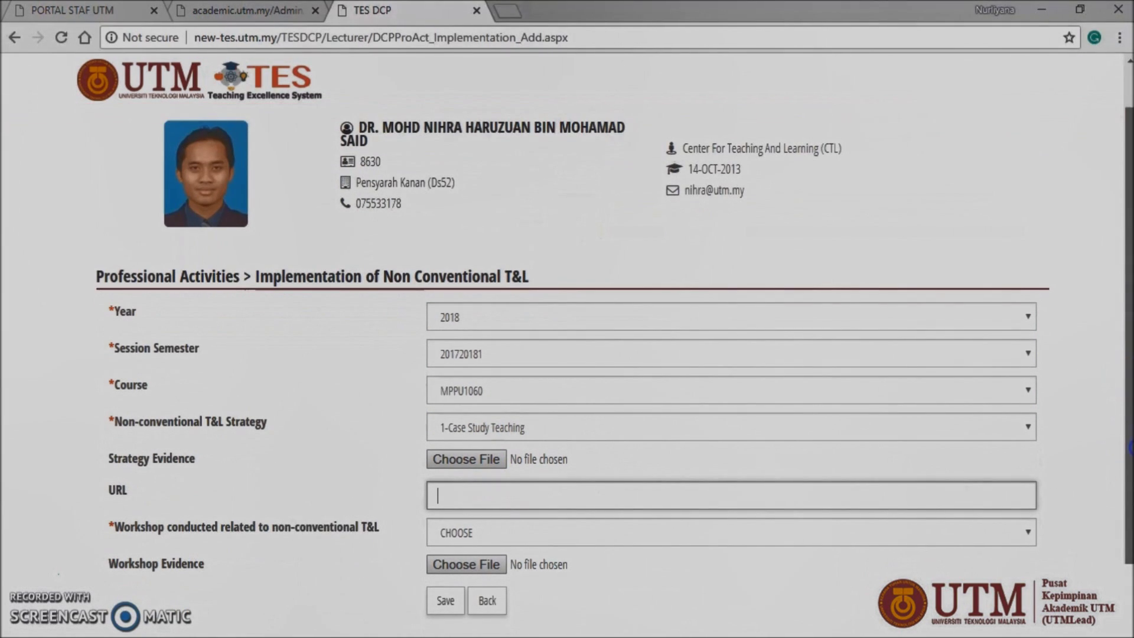
{"action": "left_click", "coordinate": [1005, 541]}
{"action": "left_click", "coordinate": [1004, 570]}
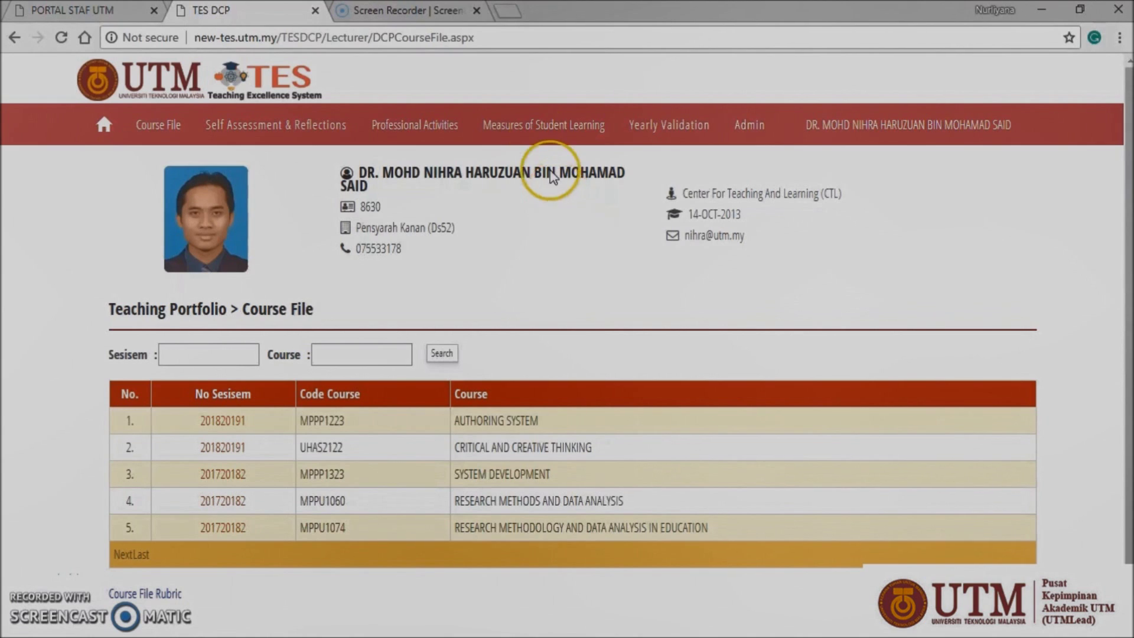
{"action": "left_click", "coordinate": [542, 127]}
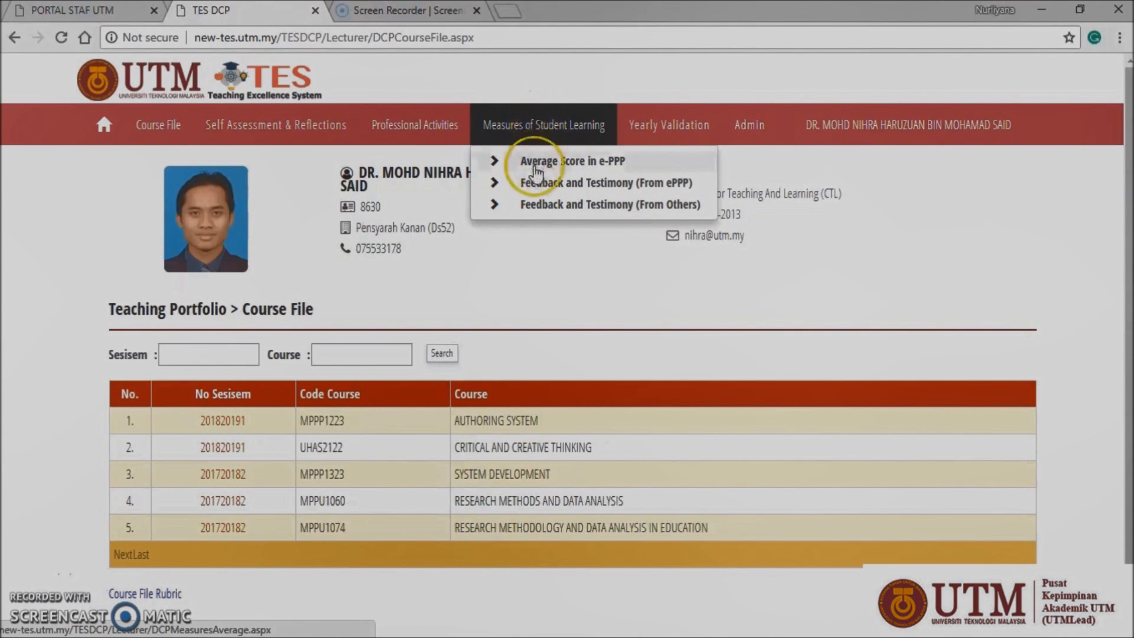
Step: Open Average Score in e-PPP and review the 4.39 five-year mean
{"action": "left_click", "coordinate": [535, 169]}
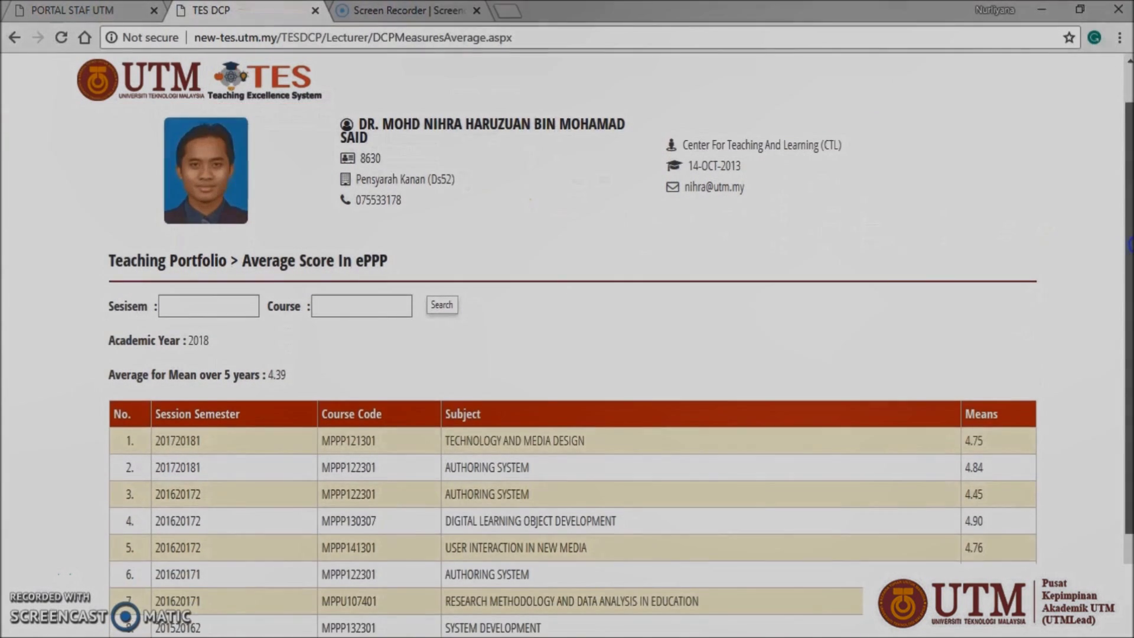
{"action": "left_click_drag", "start_coordinate": [1129, 221], "coordinate": [1129, 328]}
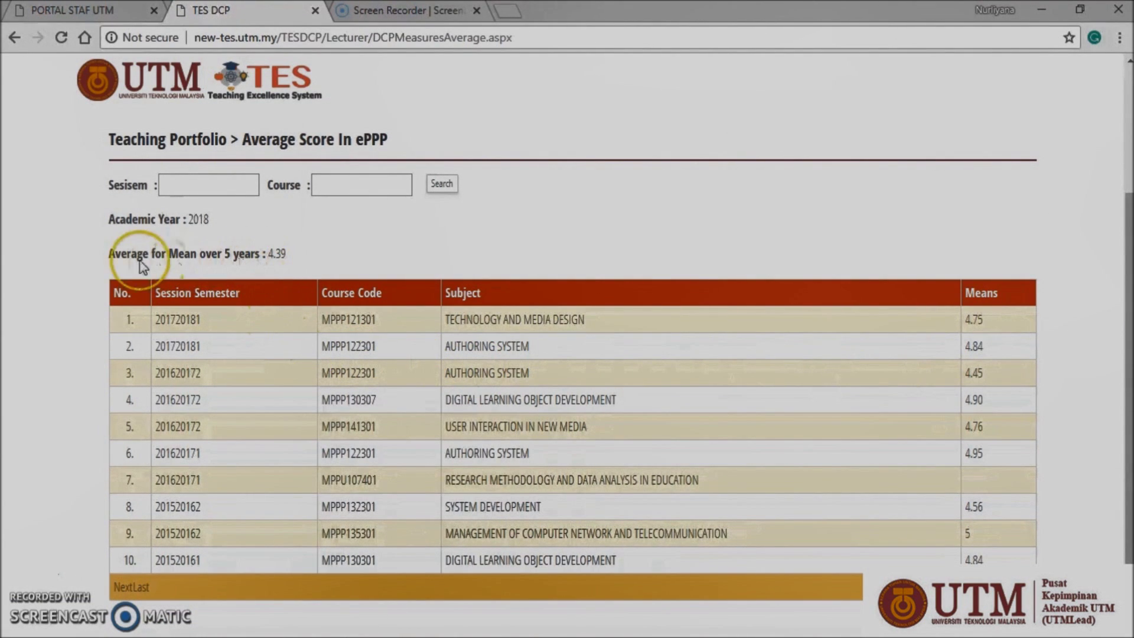
{"action": "left_click_drag", "start_coordinate": [108, 254], "coordinate": [297, 264]}
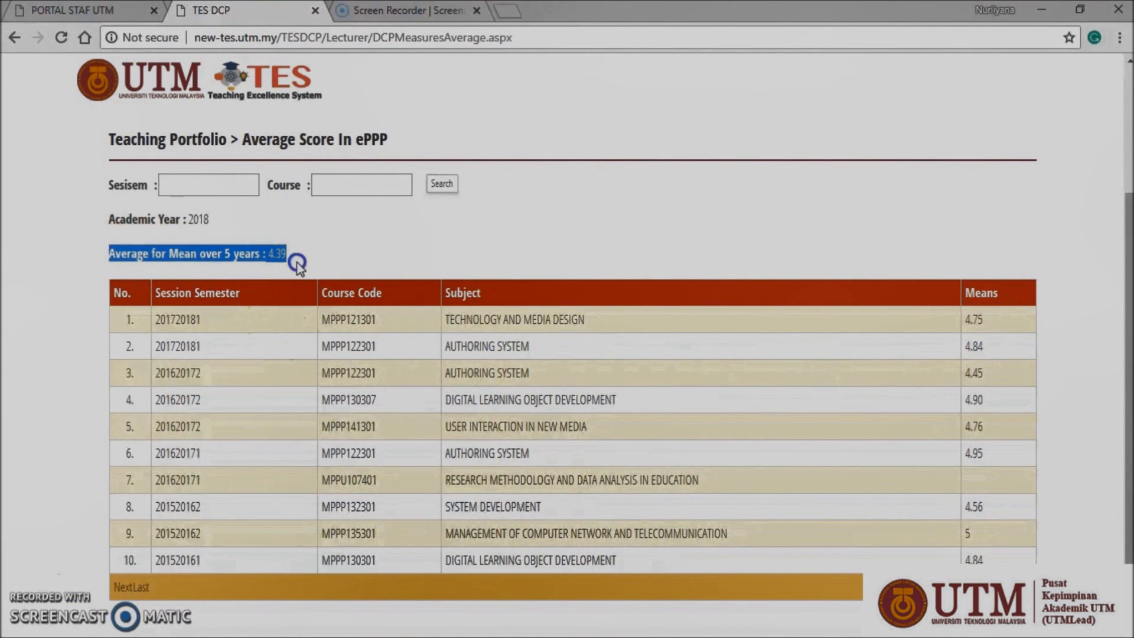
{"action": "left_click", "coordinate": [300, 263]}
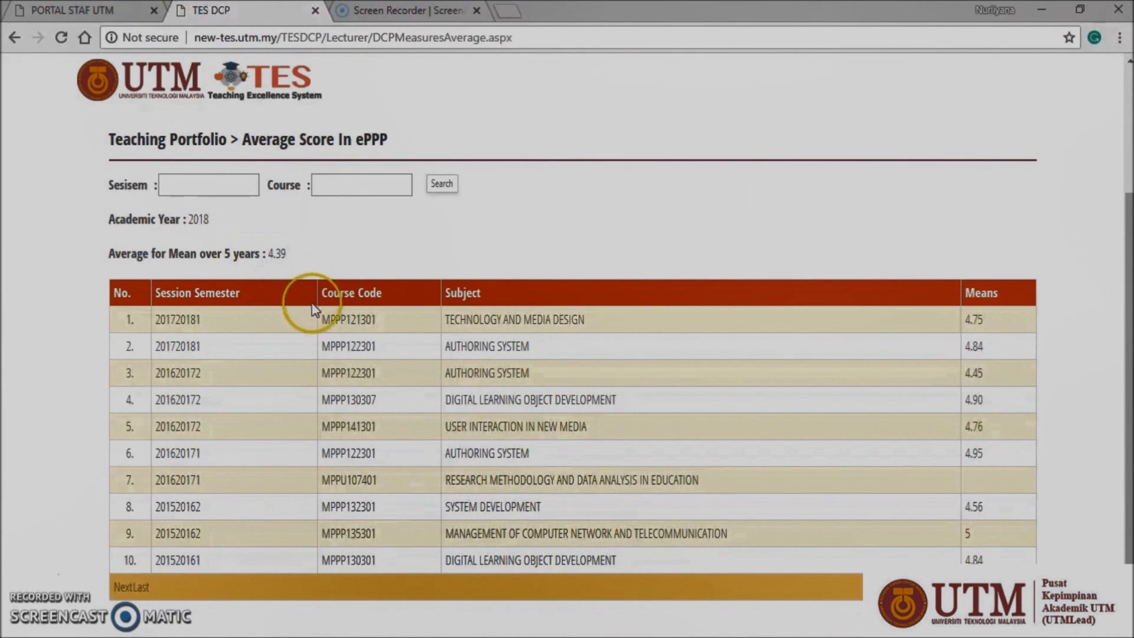
{"action": "scroll", "coordinate": [449, 189], "scroll_direction": "up", "scroll_amount": 3}
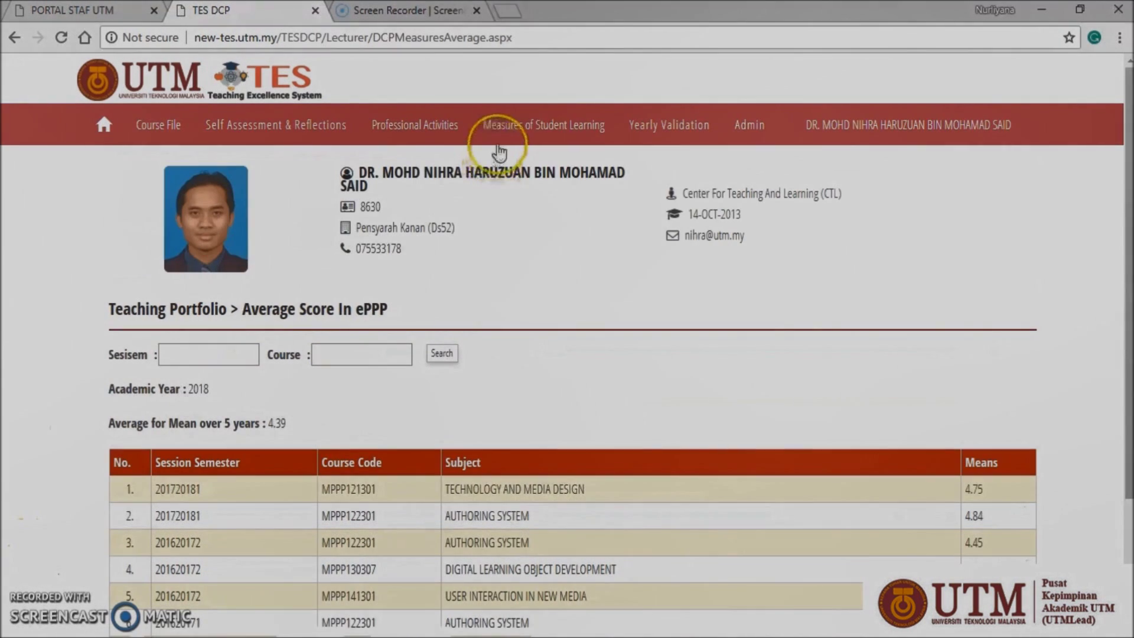
{"action": "left_click", "coordinate": [509, 136]}
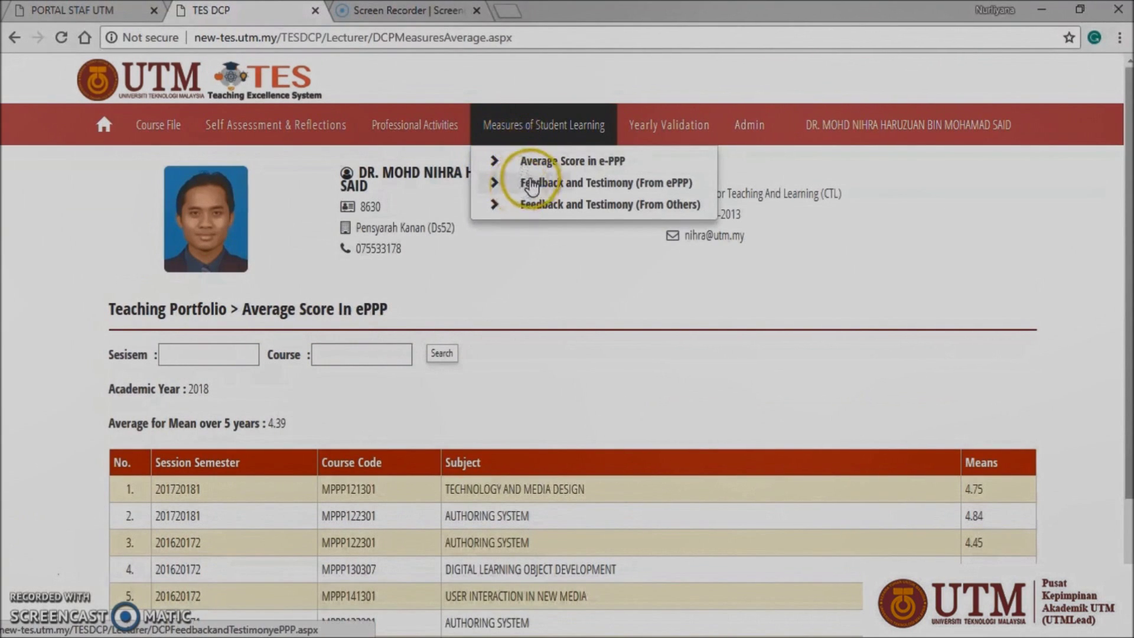
Step: Review e-PPP comments for Critical and Creative Thinking, then open Feedback and Testimony (From Others)
{"action": "left_click", "coordinate": [533, 188]}
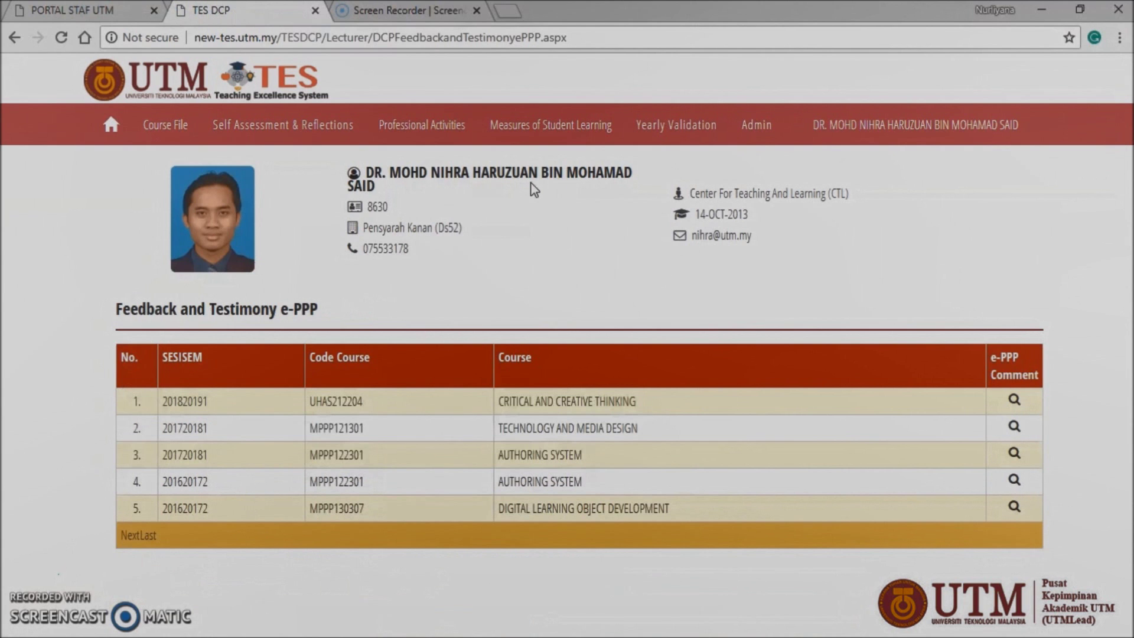
{"action": "left_click_drag", "start_coordinate": [112, 307], "coordinate": [342, 304]}
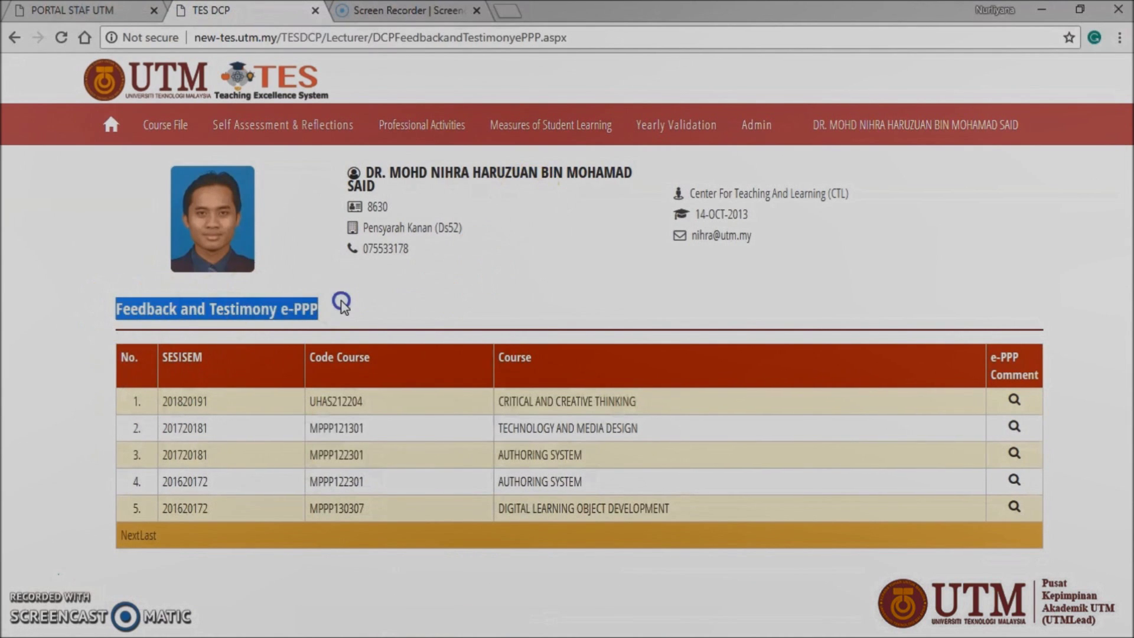
{"action": "left_click", "coordinate": [347, 308]}
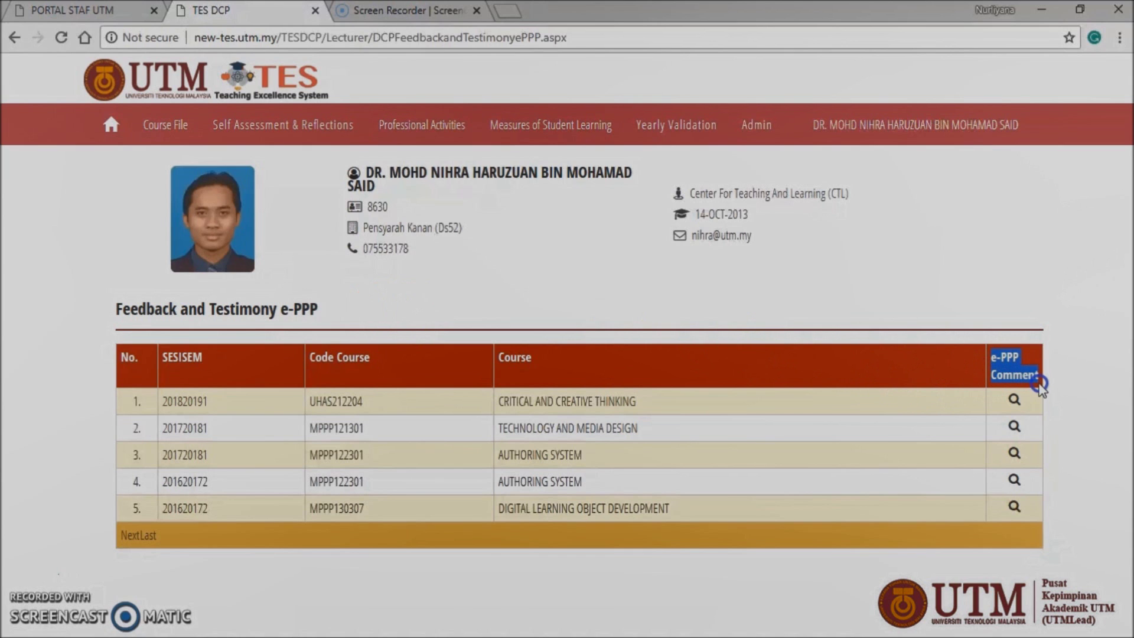
{"action": "left_click", "coordinate": [1014, 403]}
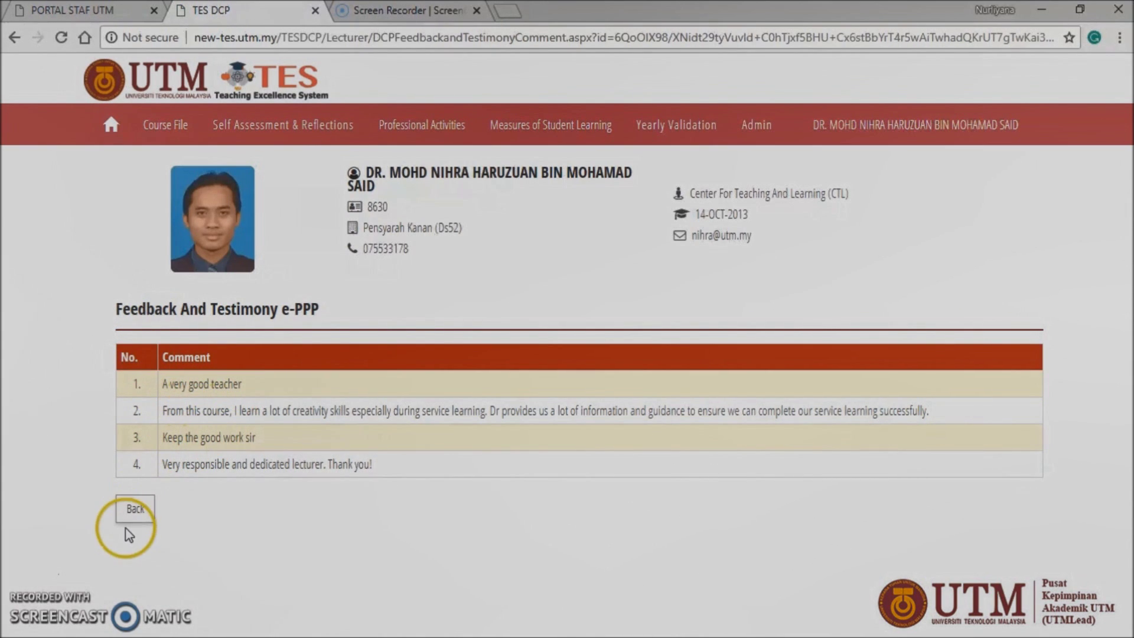
{"action": "left_click", "coordinate": [142, 522]}
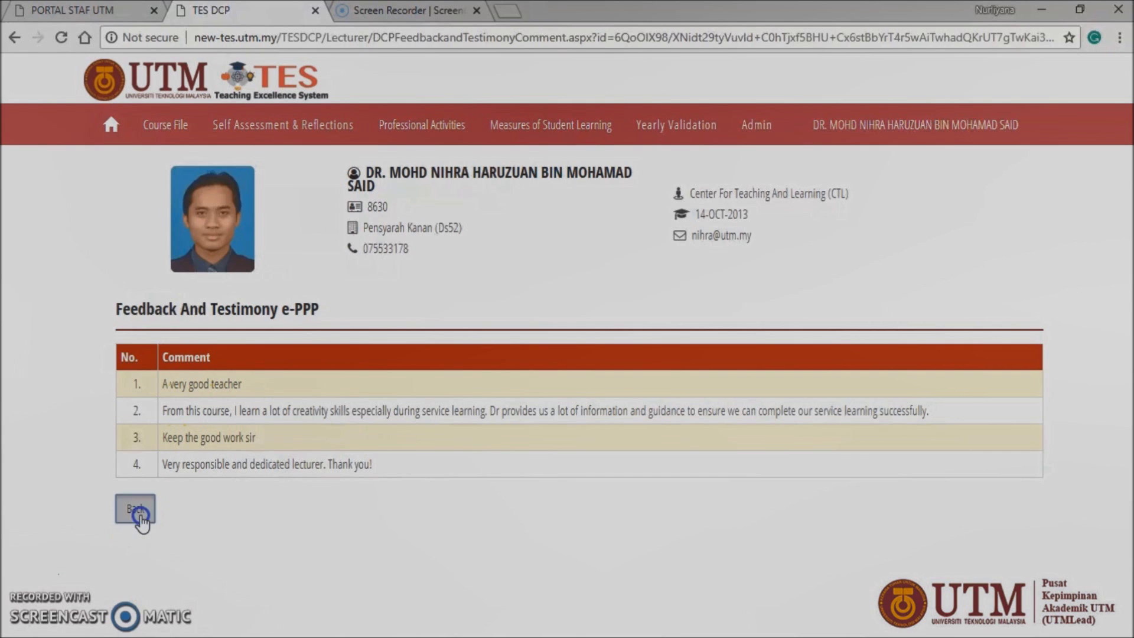
{"action": "left_click", "coordinate": [530, 144]}
{"action": "left_click", "coordinate": [524, 204]}
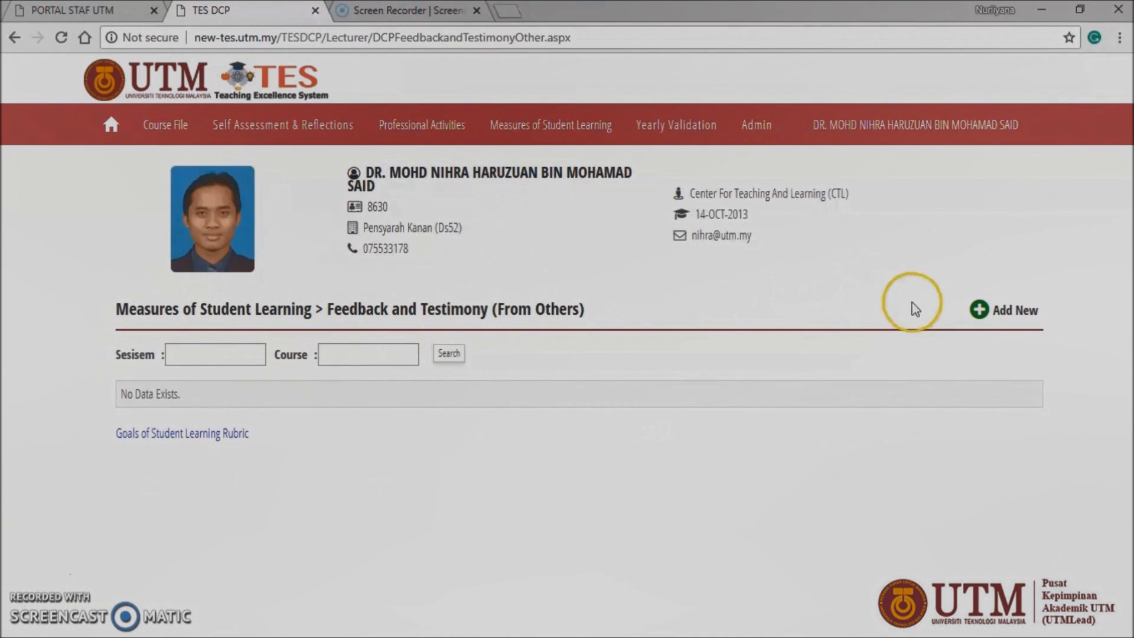
Step: Add a new testimony for year 2018, semester 201720182, course MPPU1074
{"action": "left_click", "coordinate": [1005, 312]}
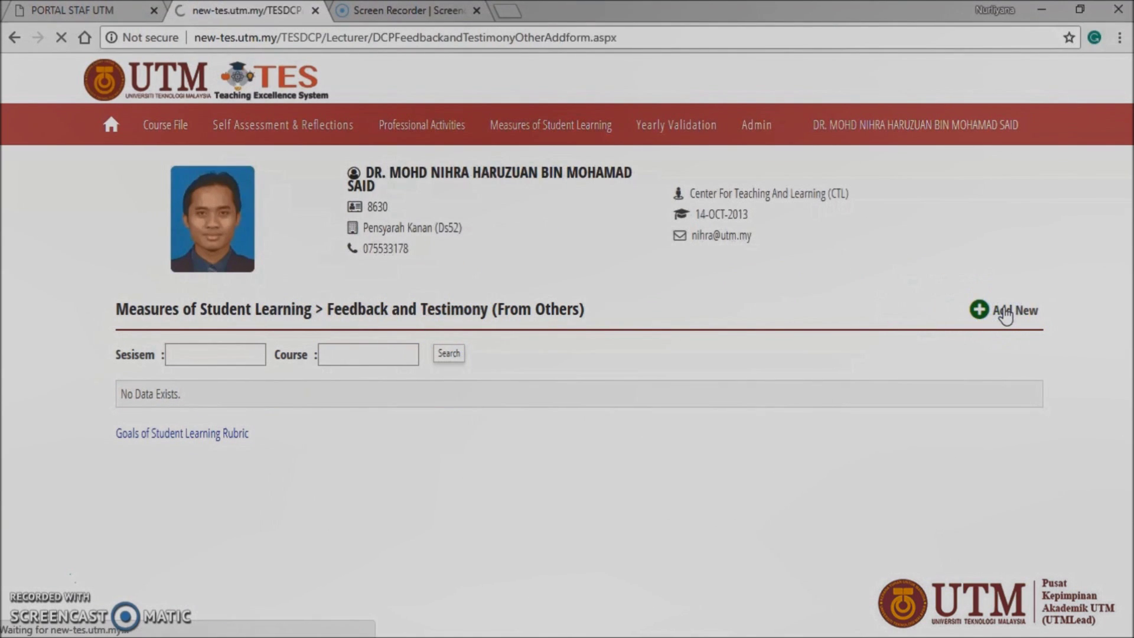
{"action": "left_click", "coordinate": [1005, 358]}
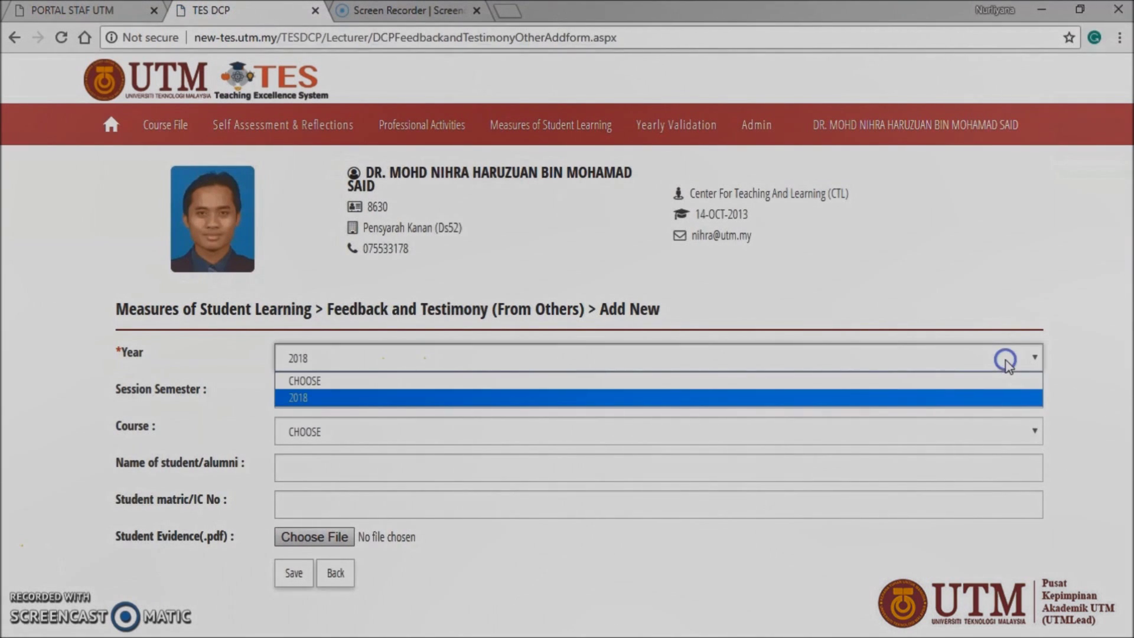
{"action": "left_click", "coordinate": [983, 395]}
{"action": "left_click", "coordinate": [968, 401]}
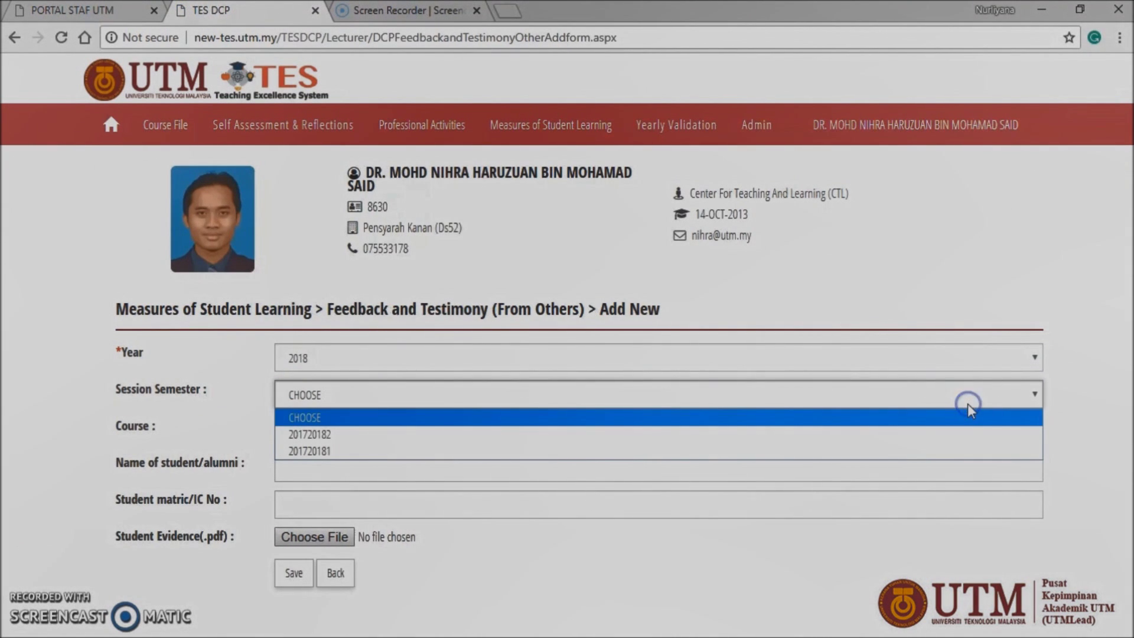
{"action": "left_click", "coordinate": [969, 436]}
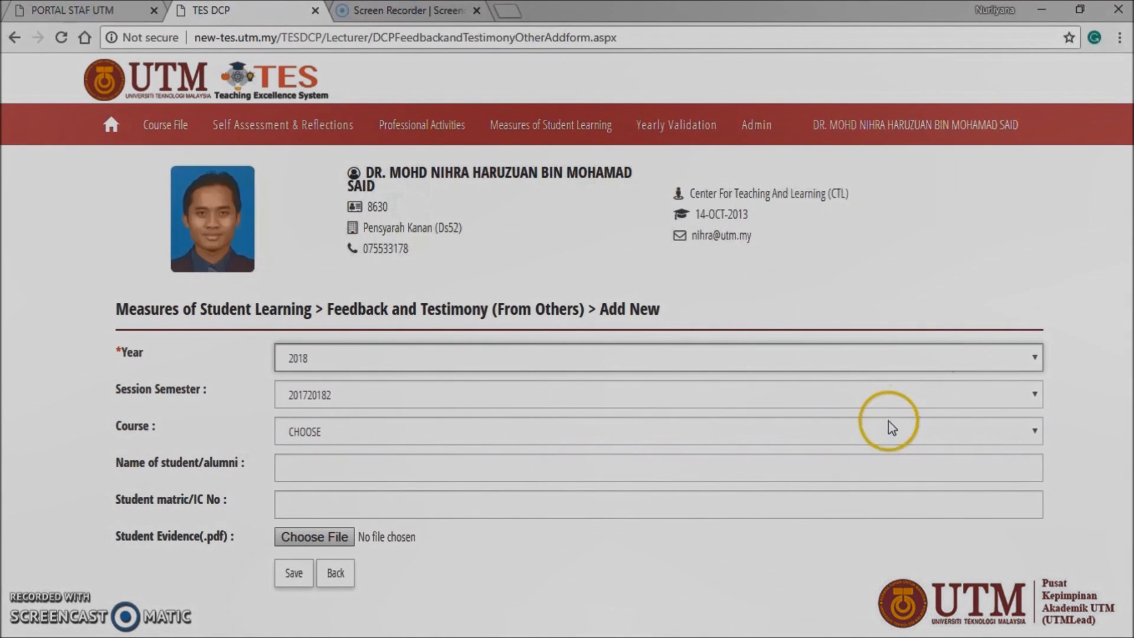
{"action": "left_click", "coordinate": [873, 434]}
{"action": "left_click", "coordinate": [853, 486]}
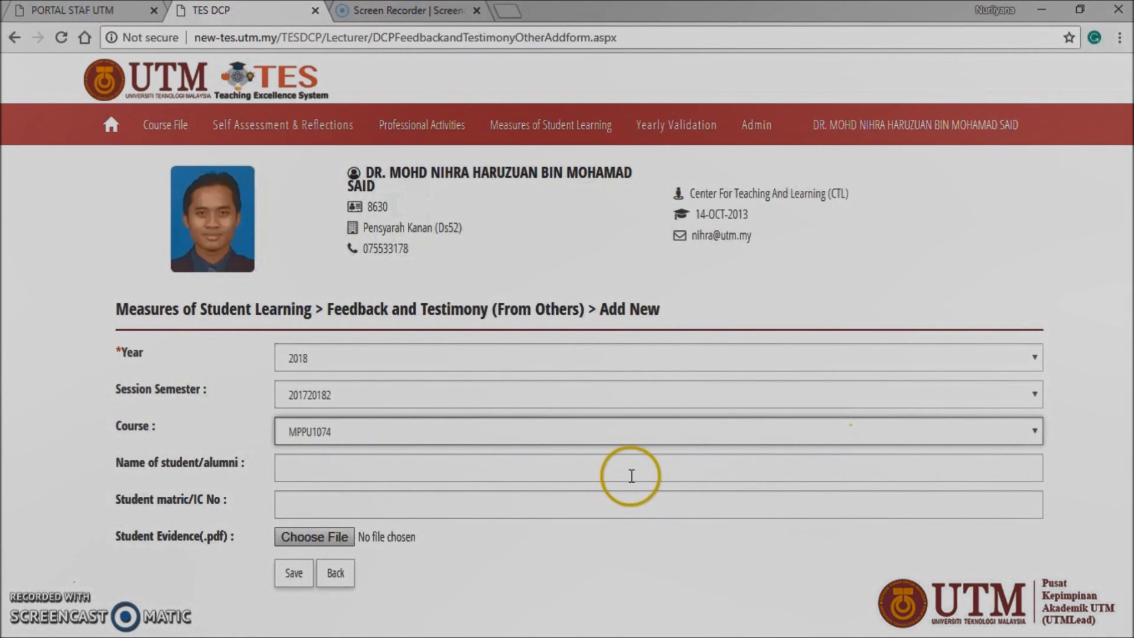
Step: Enter 'test' as the student name and matric number, then save the record
{"action": "left_click", "coordinate": [729, 477]}
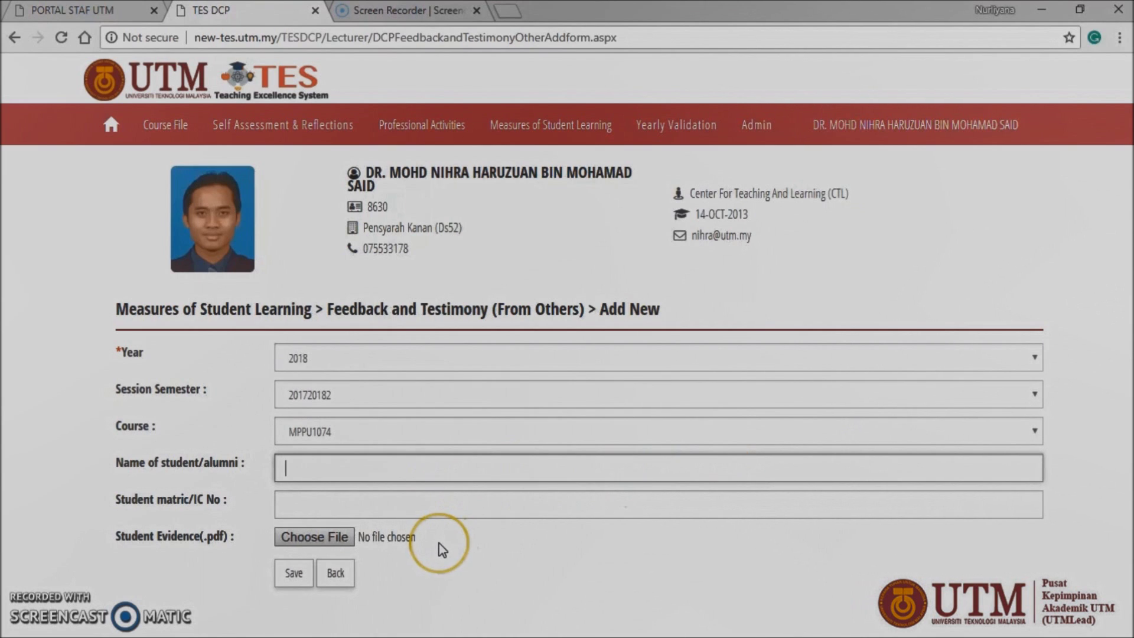
{"action": "type", "text": "test"}
{"action": "left_click", "coordinate": [555, 502]}
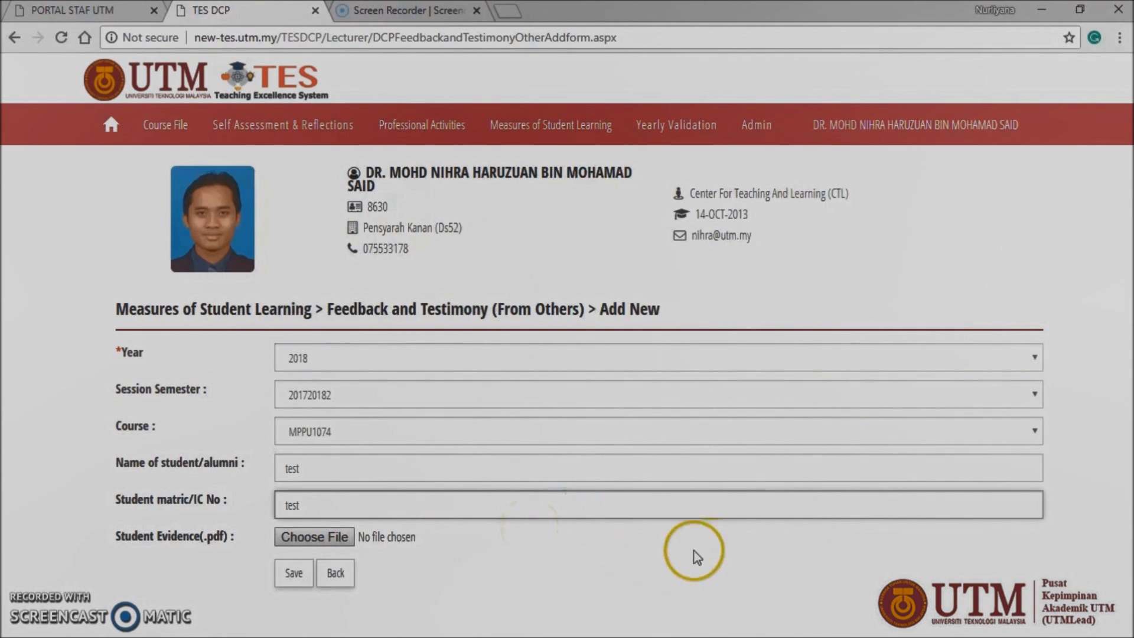
{"action": "left_click", "coordinate": [294, 582]}
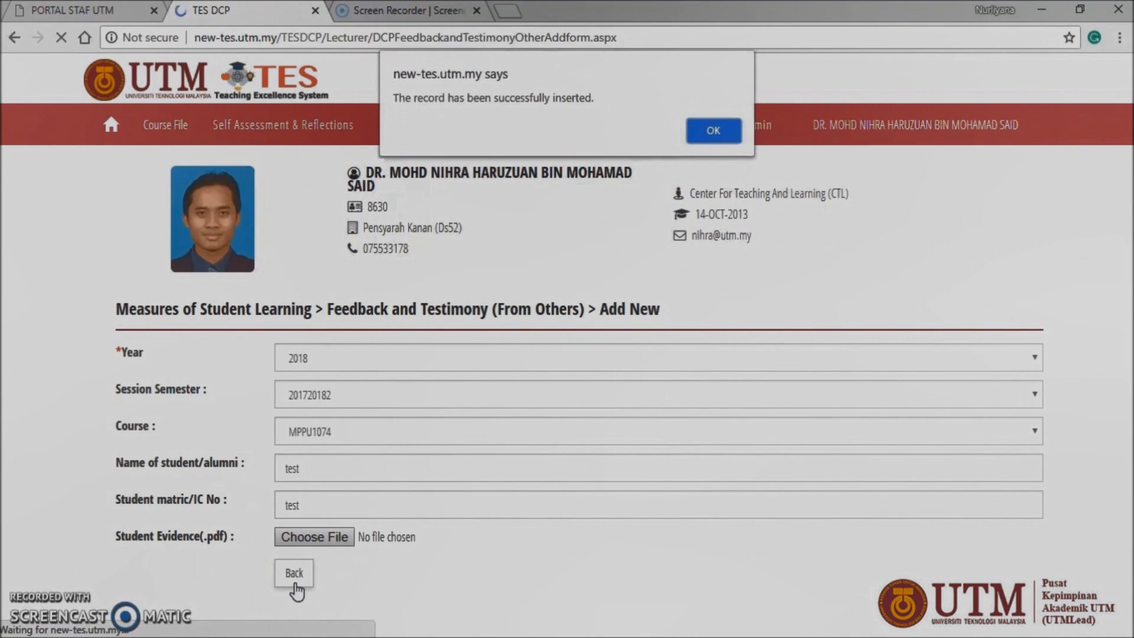
{"action": "left_click", "coordinate": [706, 124]}
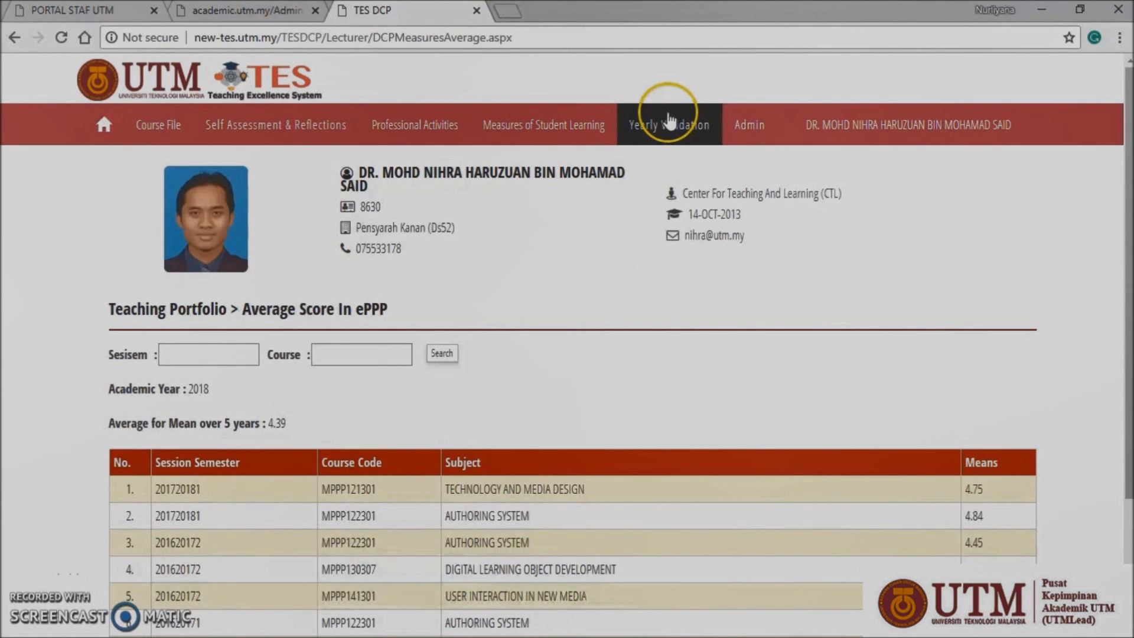
Step: Open Yearly Validation and review 2018's available items A1–A4 and C2
{"action": "left_click", "coordinate": [655, 131]}
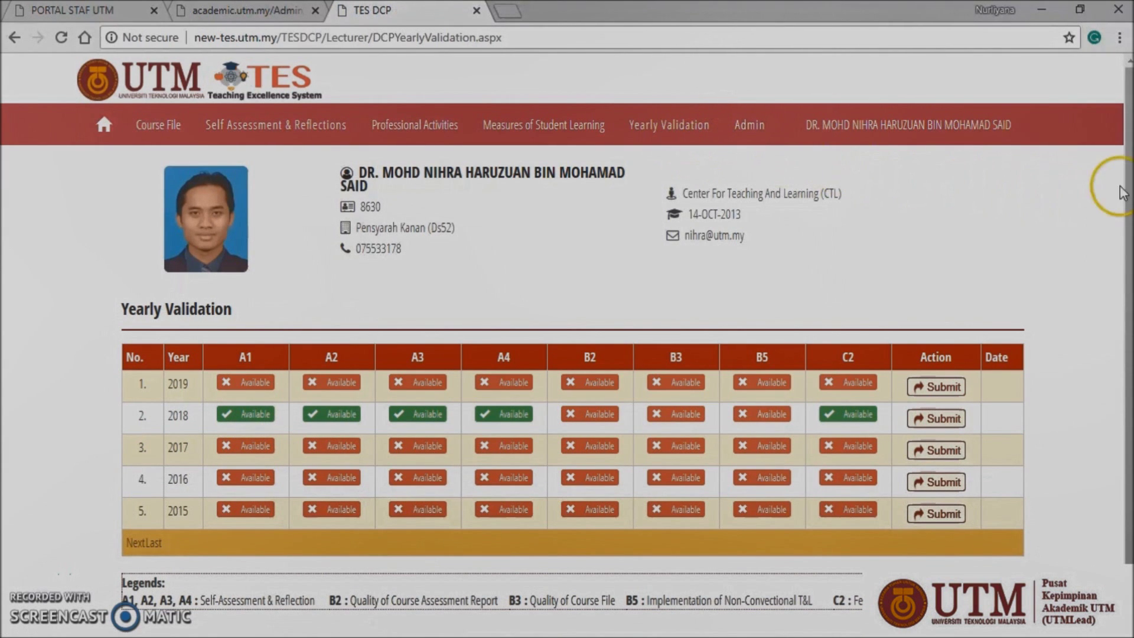
{"action": "left_click_drag", "start_coordinate": [1125, 180], "coordinate": [1130, 190]}
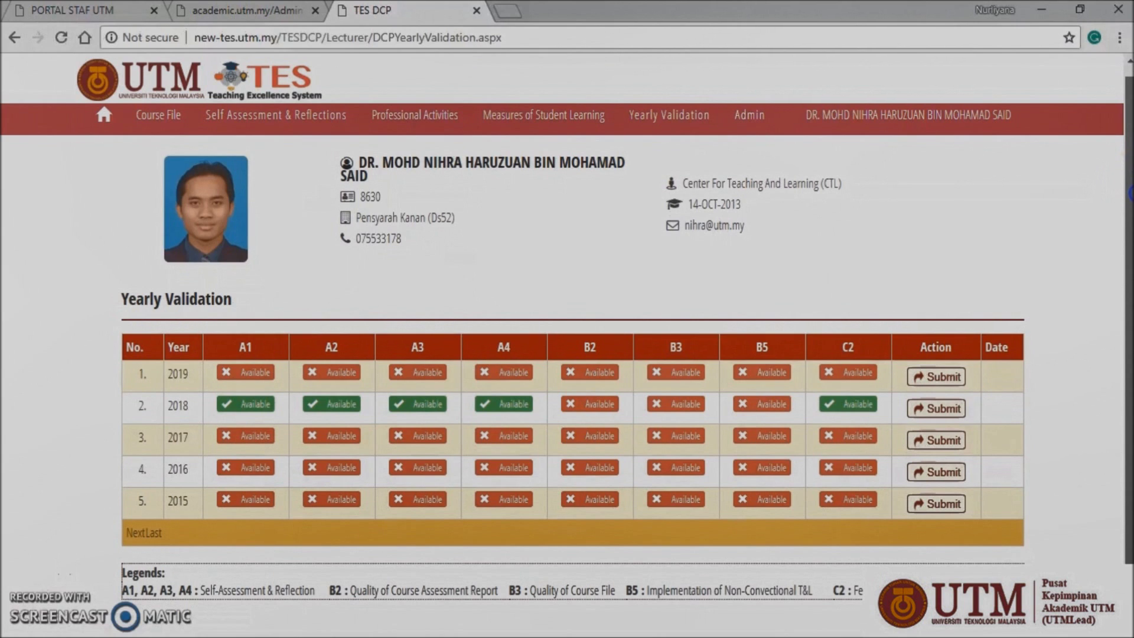